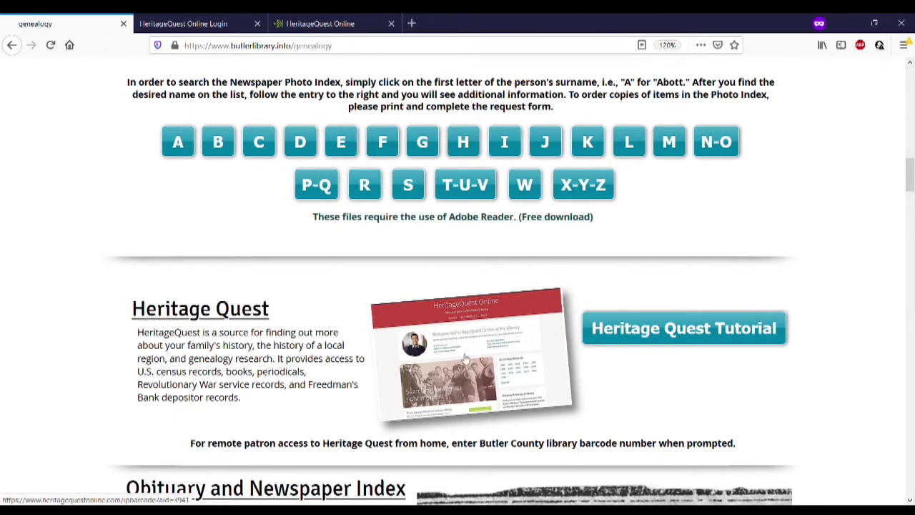
View the HeritageQuest barcode login page, then switch to the HeritageQuest Online home page
left_click(224, 18)
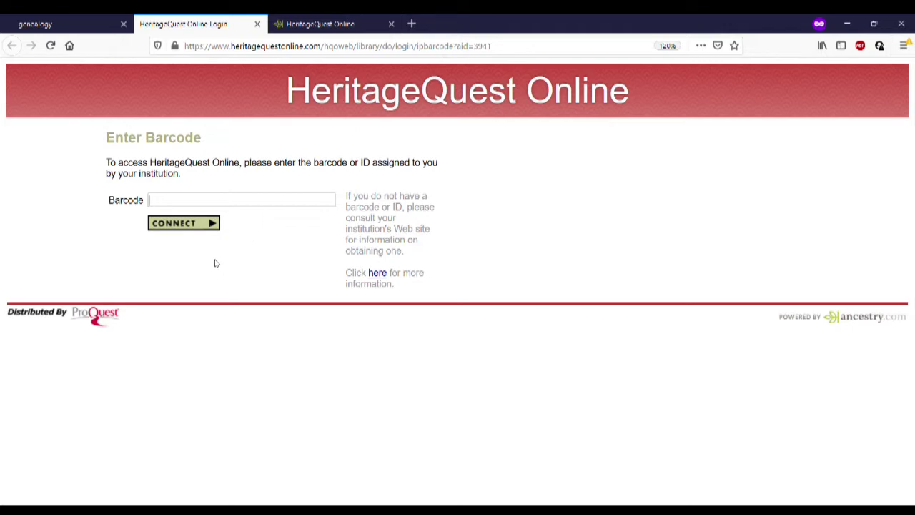
left_click(339, 19)
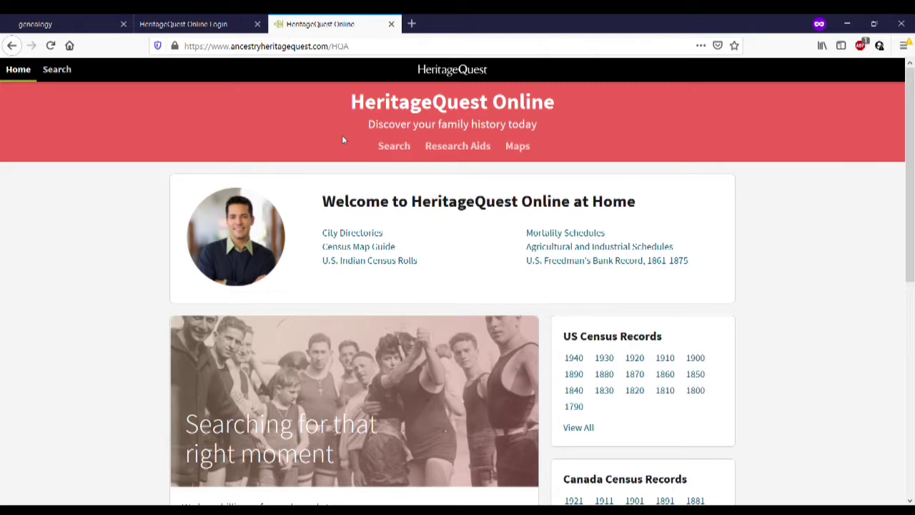
Open HeritageQuest's Search page and scroll through the record collection cards, then back up
left_click(394, 147)
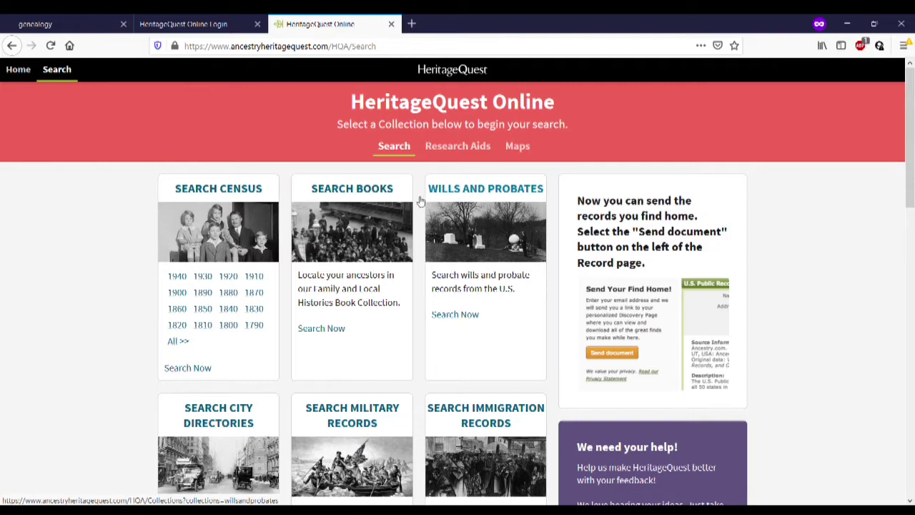
scroll(418, 201, "down", 1)
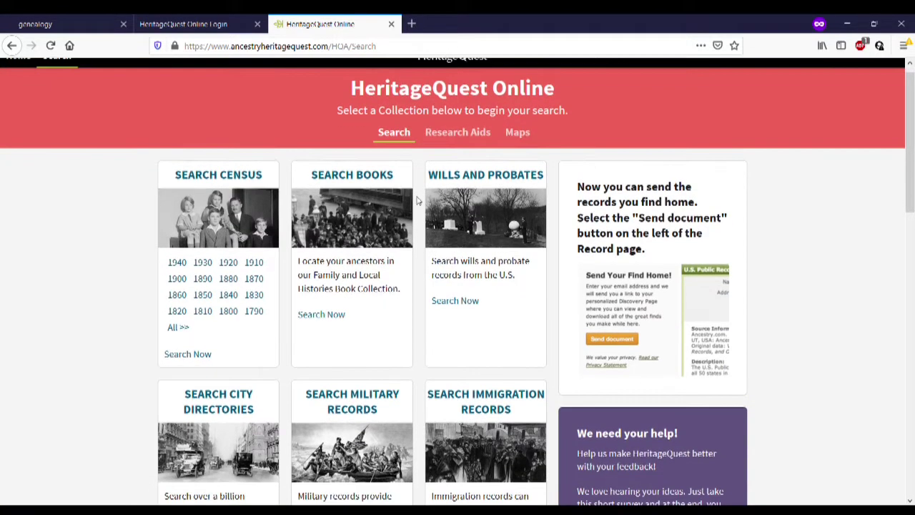
scroll(418, 201, "down", 1)
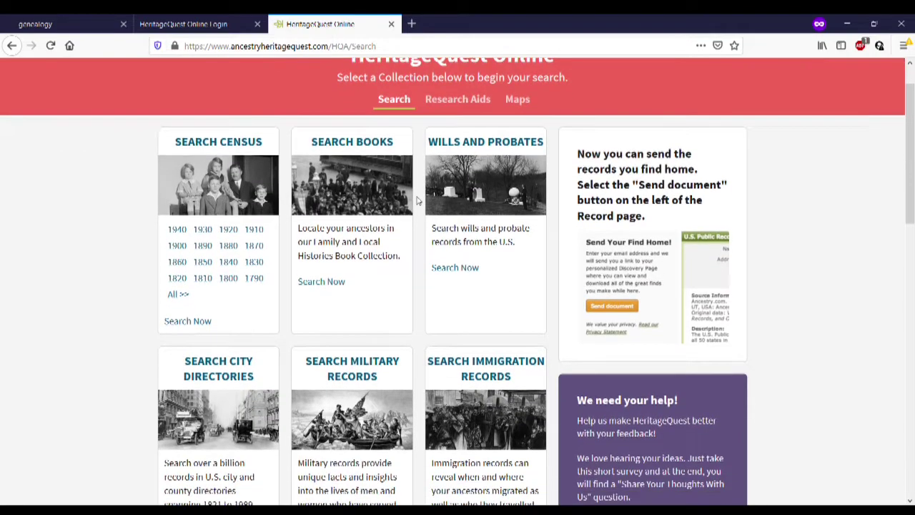
scroll(418, 201, "down", 2)
scroll(418, 201, "down", 4)
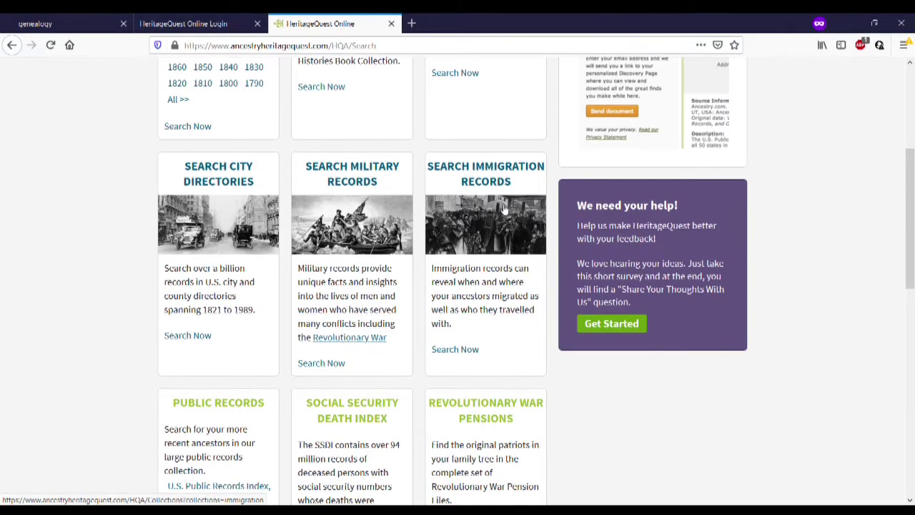
scroll(3, 293, "down", 2)
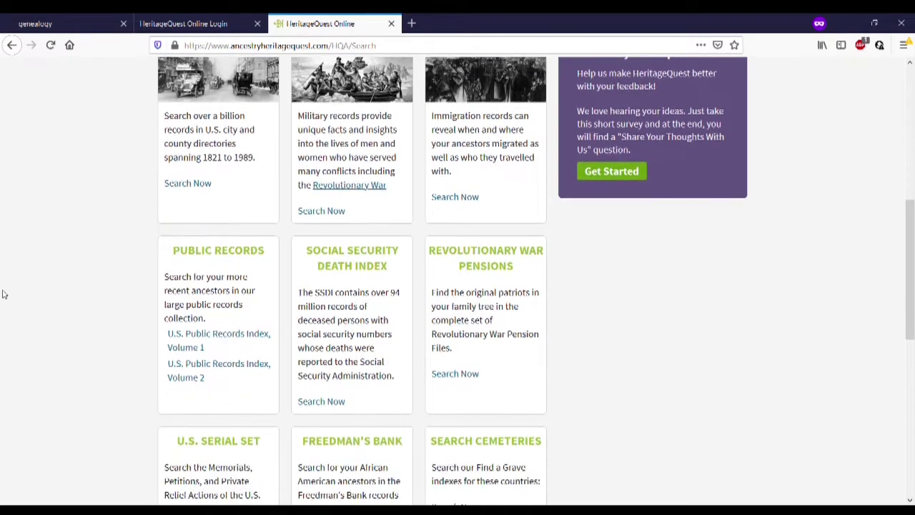
scroll(3, 293, "up", 5)
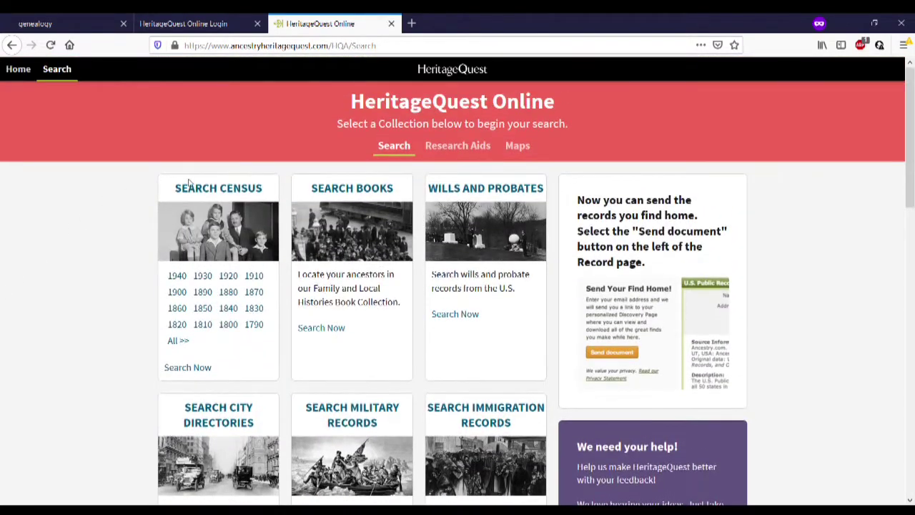
Preview the U.S. Federal Census and Family History Books search forms, returning to the collection list
left_click(204, 191)
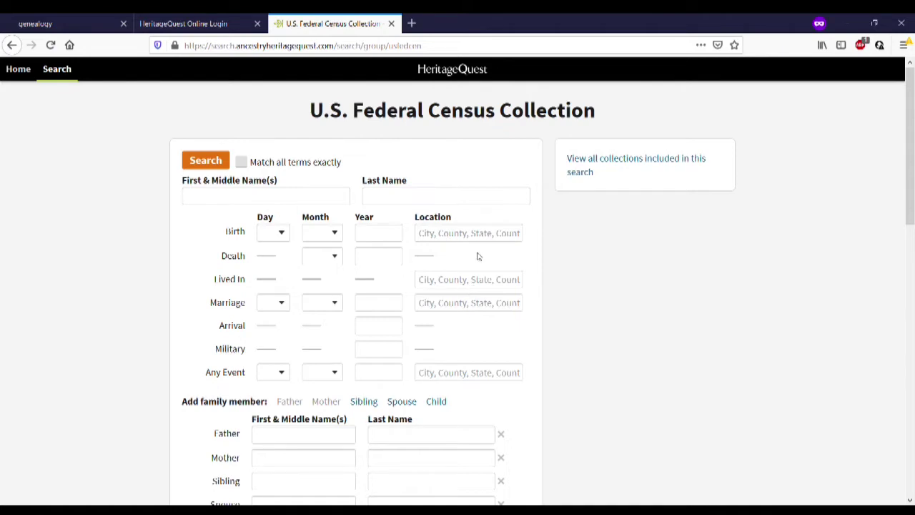
left_click(13, 45)
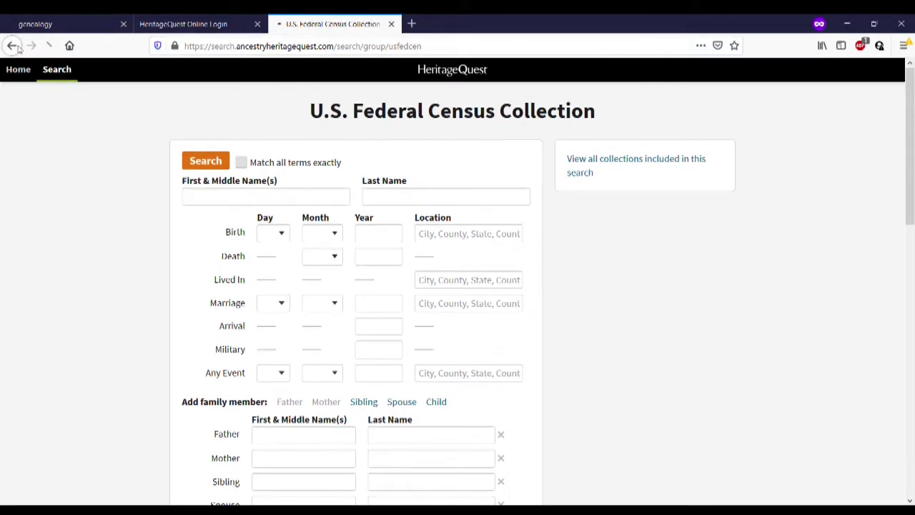
left_click(333, 191)
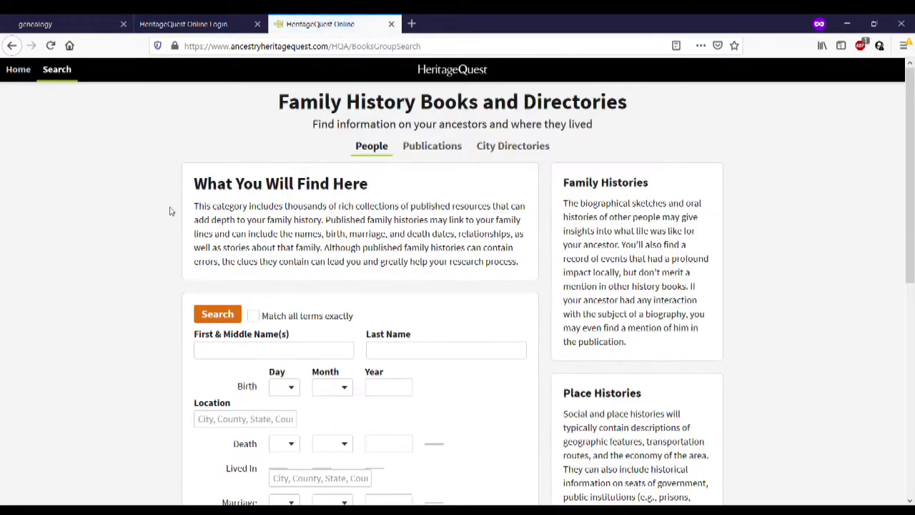
scroll(170, 210, "down", 1)
scroll(170, 209, "down", 2)
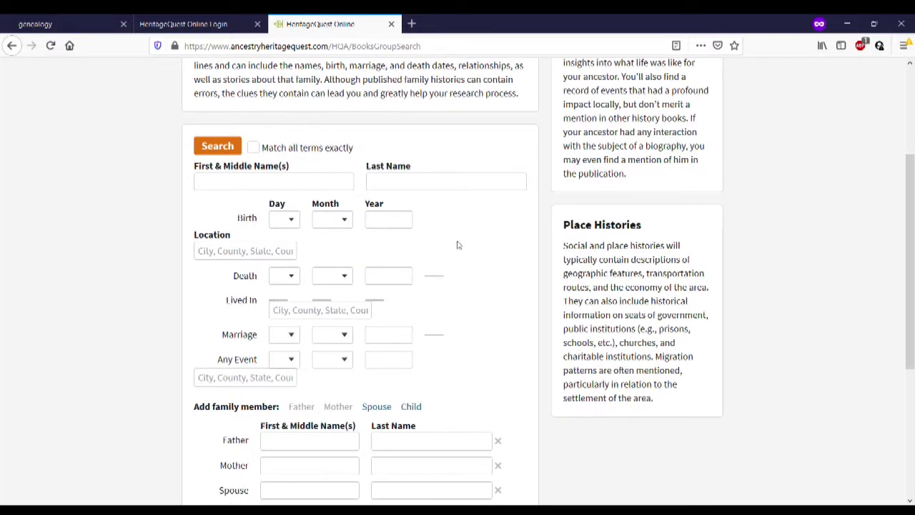
scroll(458, 243, "down", 2)
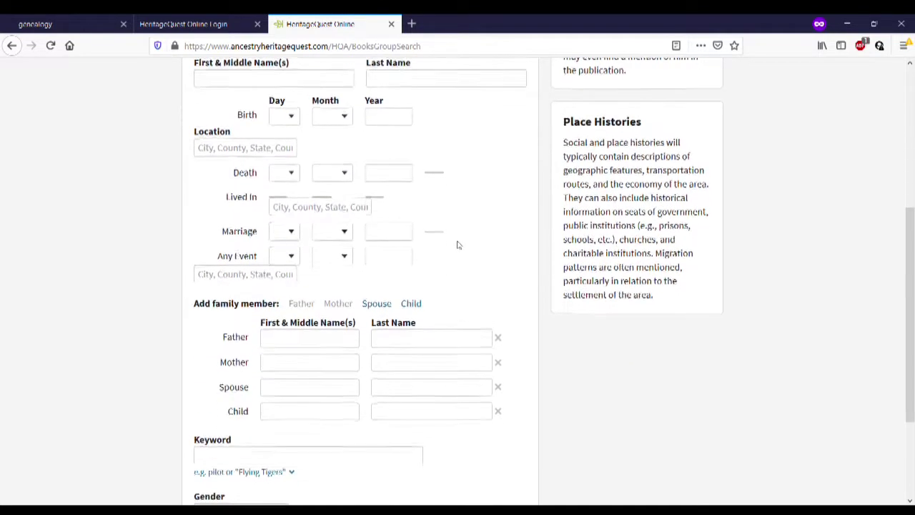
left_click(12, 45)
Open the City Directories search form and look it over
scroll(254, 201, "down", 2)
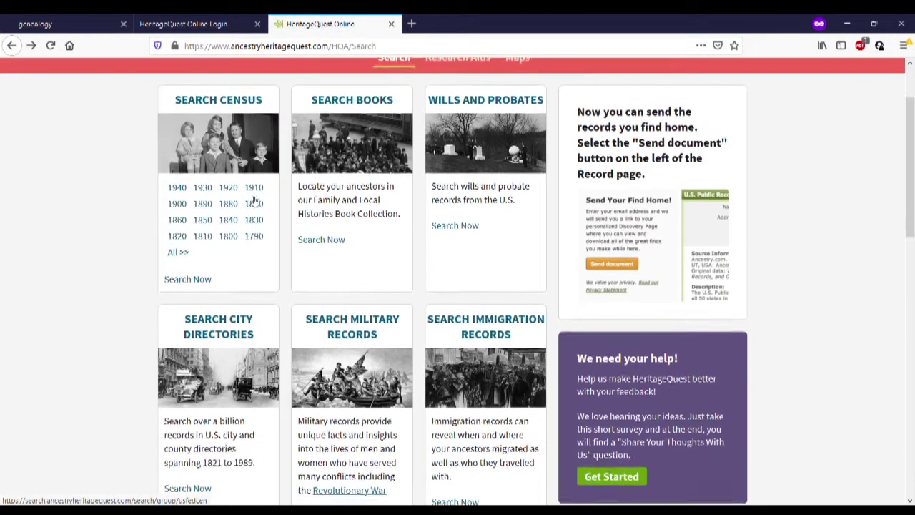
left_click(215, 293)
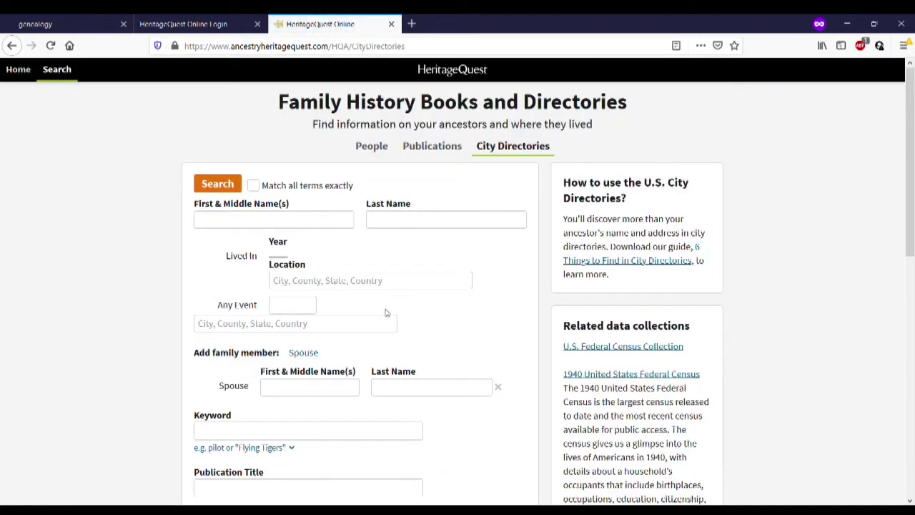
scroll(509, 273, "down", 2)
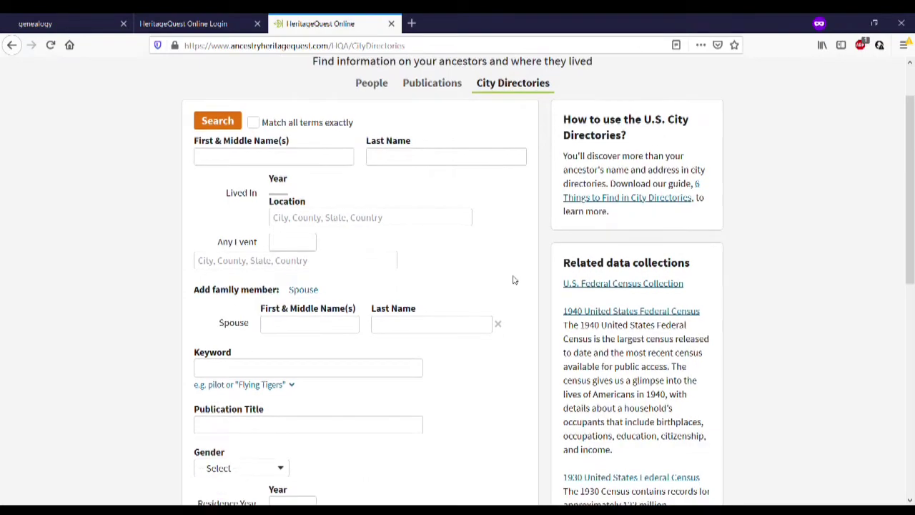
scroll(512, 280, "up", 2)
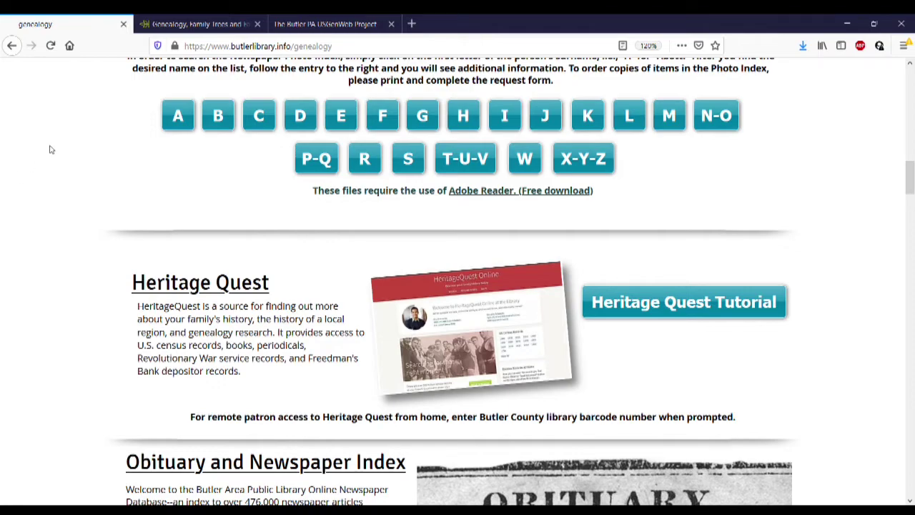
Scroll the genealogy page down to the 'Ancestry Library Edition at Home' section
scroll(50, 149, "down", 9)
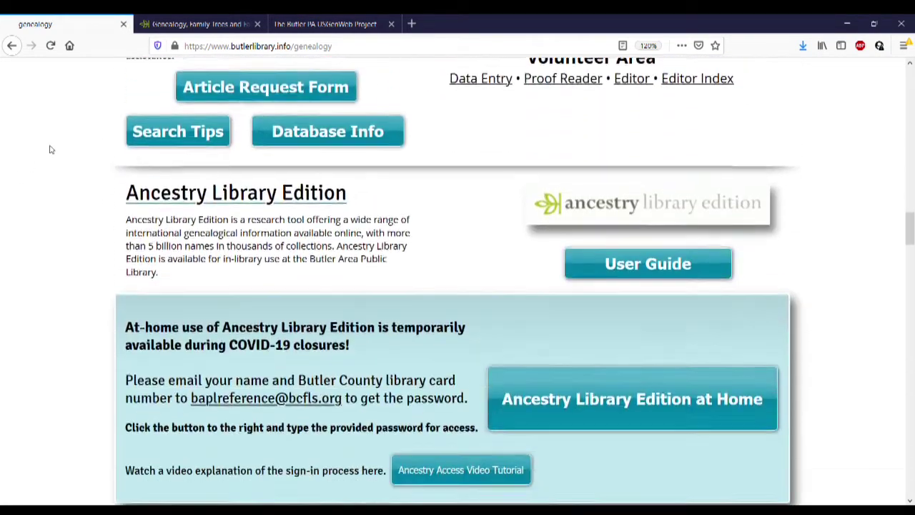
scroll(50, 150, "down", 1)
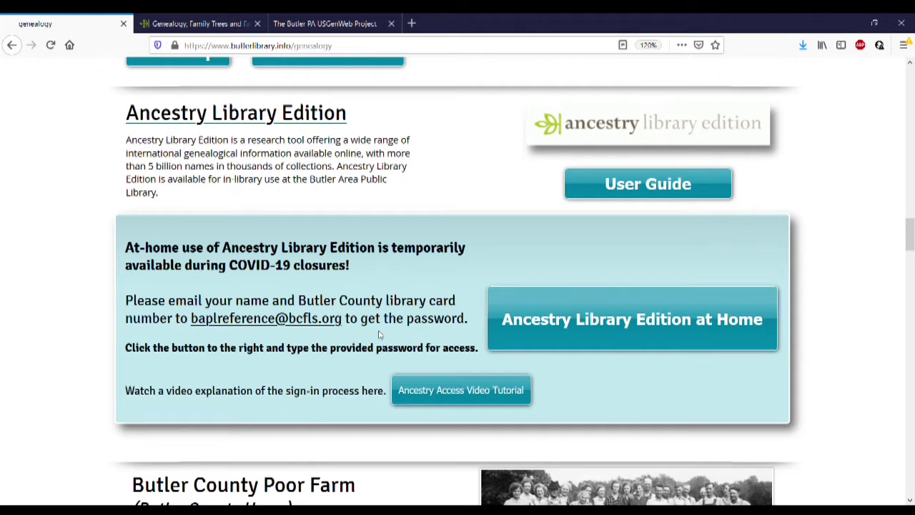
Sign in with the library's guest password and open Ancestry Library Edition in a new tab
left_click(618, 338)
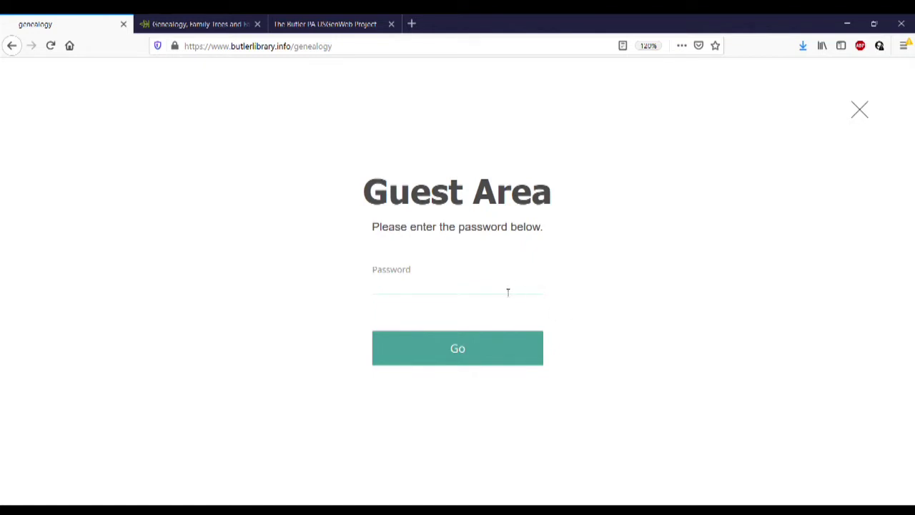
type("•••••••••••••••")
left_click(476, 358)
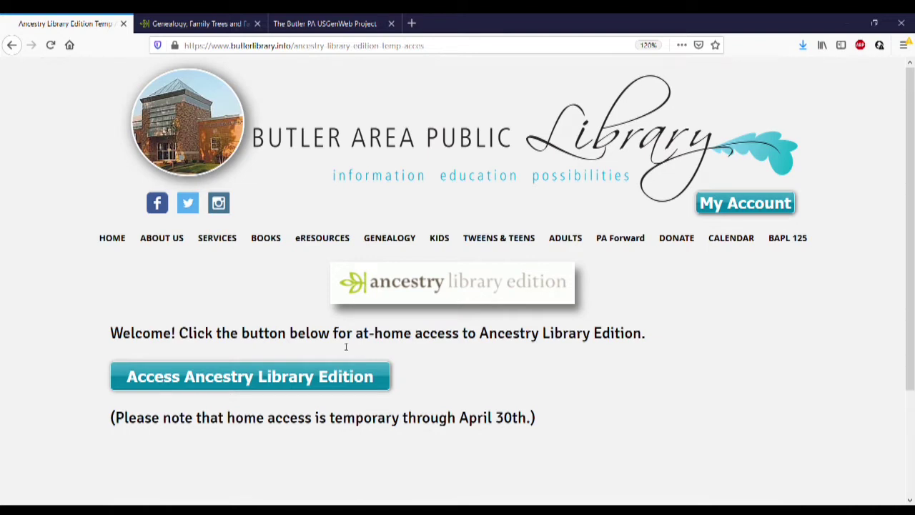
left_click(291, 382)
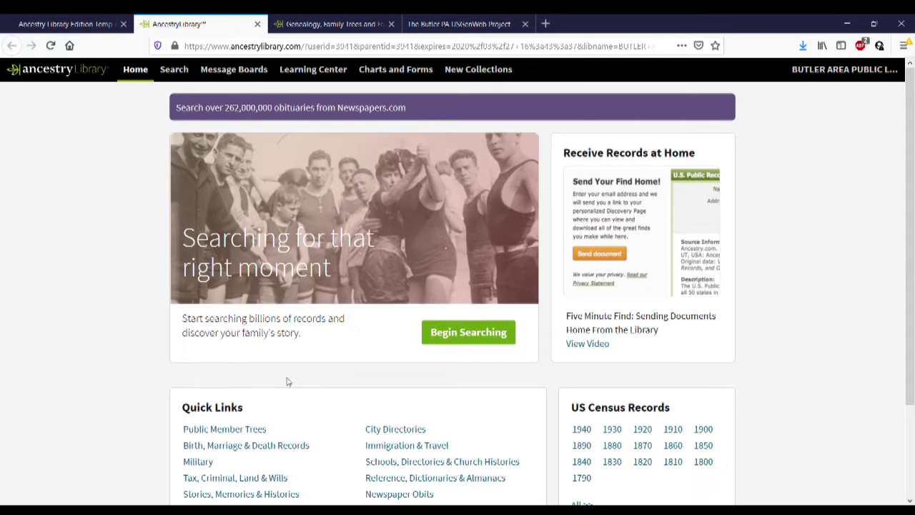
Zoom the page in and open Ancestry Library's Search Historical Records form
key("ctrl+plus")
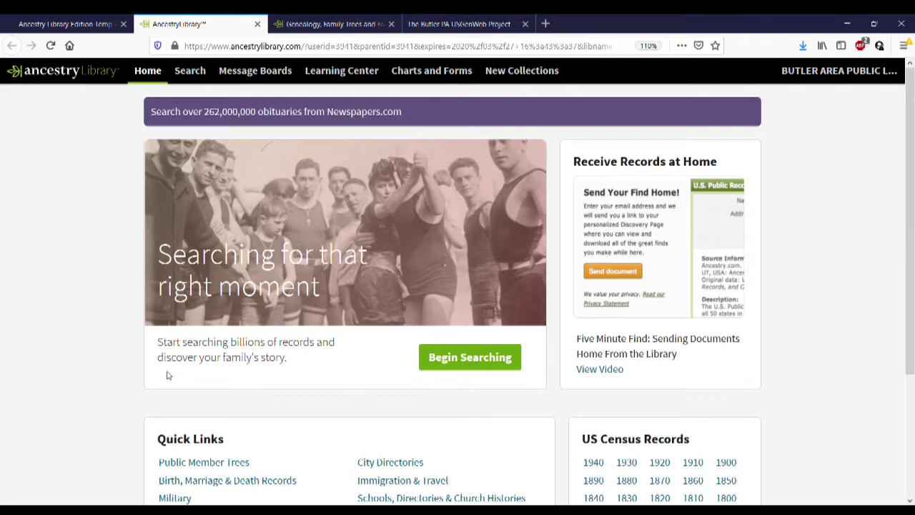
left_click(459, 367)
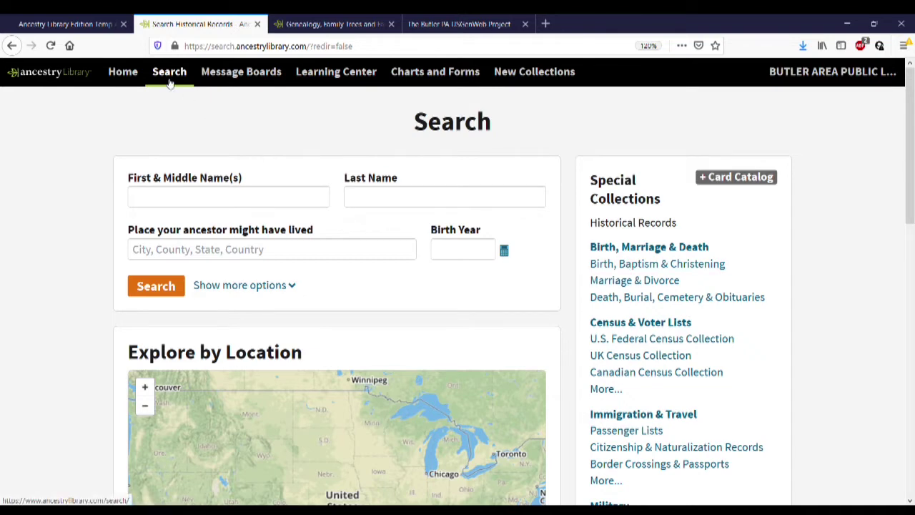
mouse_move(169, 83)
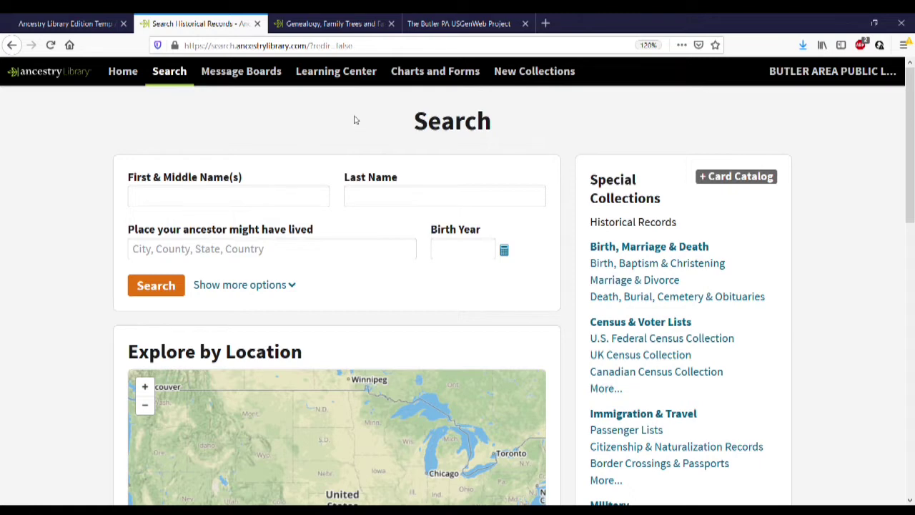
Browse the personal Ancestry.com home page, close that tab, and return to the library search form
left_click(355, 22)
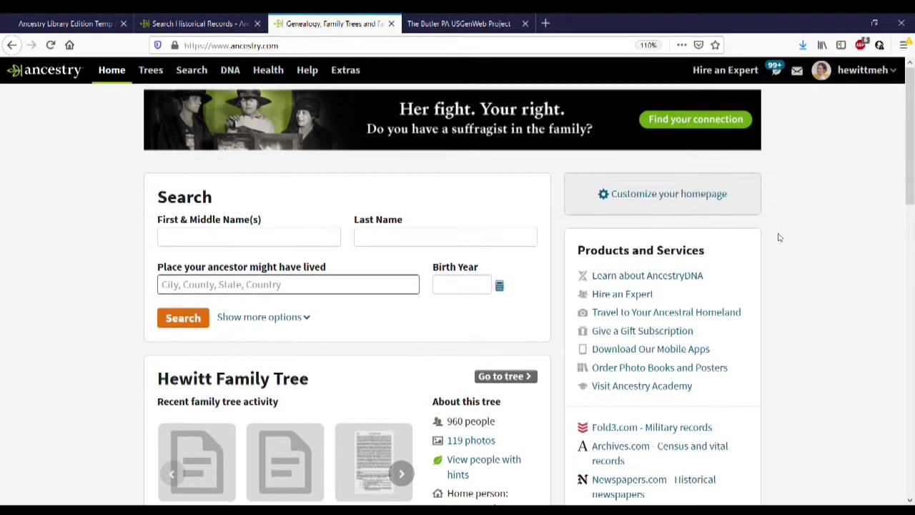
scroll(780, 237, "down", 2)
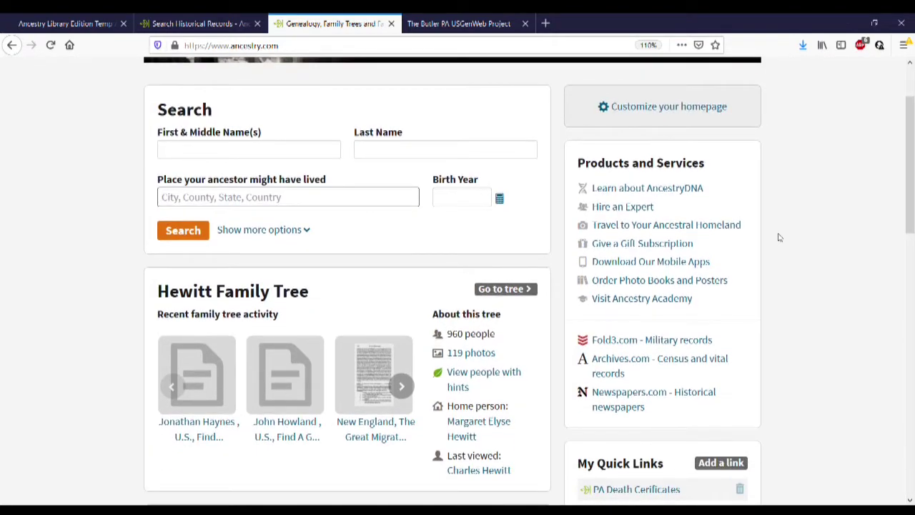
scroll(780, 238, "down", 1)
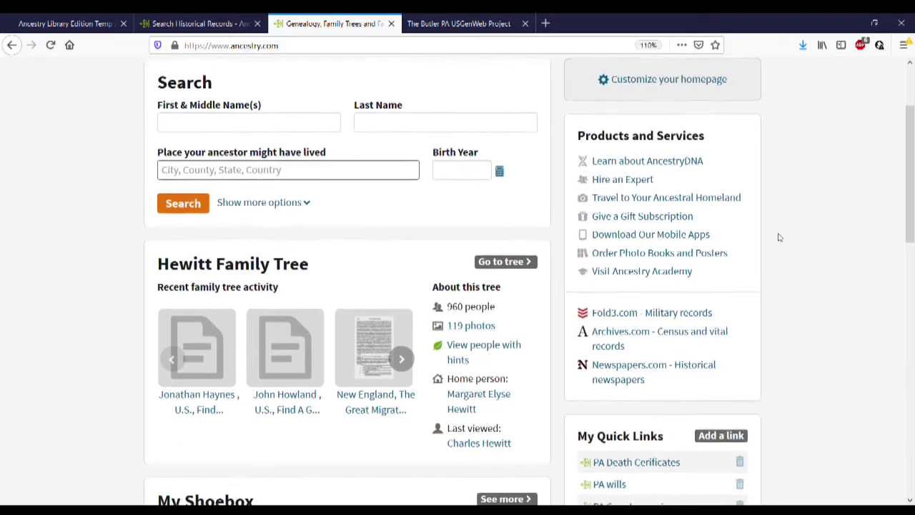
scroll(780, 237, "up", 3)
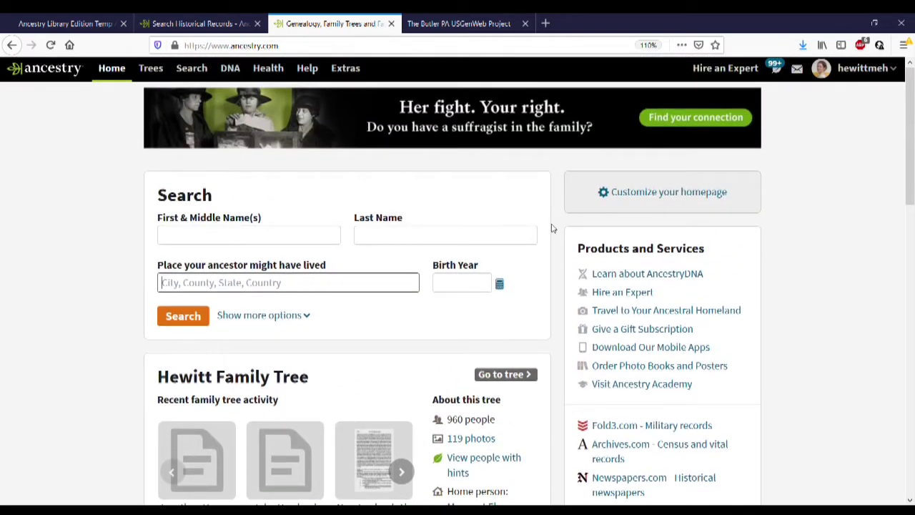
left_click(391, 24)
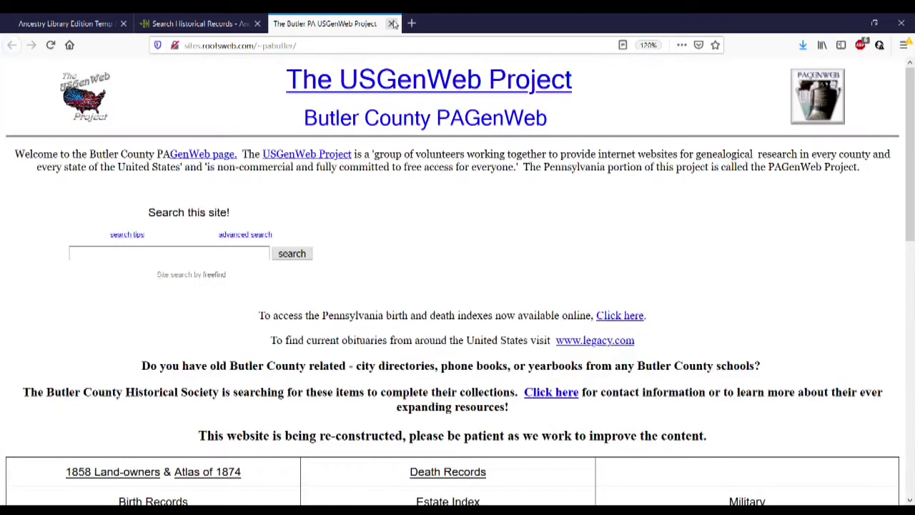
left_click(219, 21)
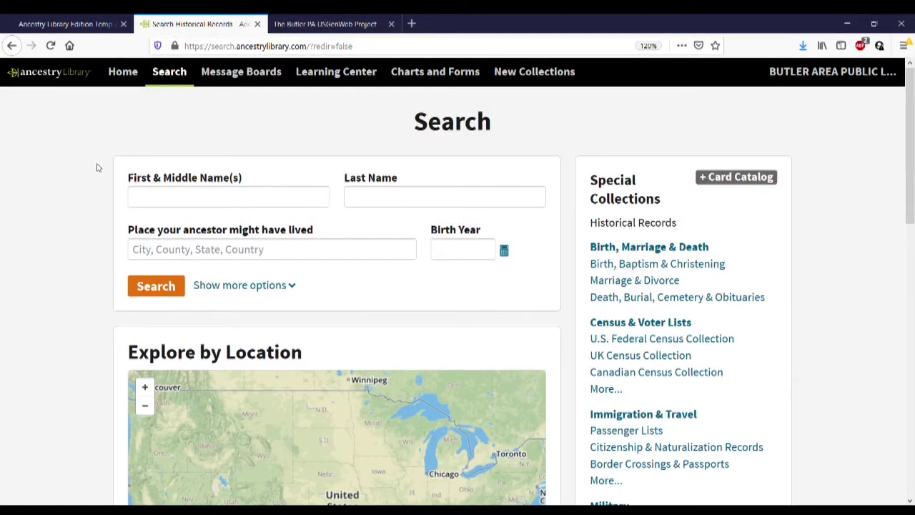
Enter peter kennedy, place Butler County, Pennsylvania, USA, and birth year 1826
left_click(241, 206)
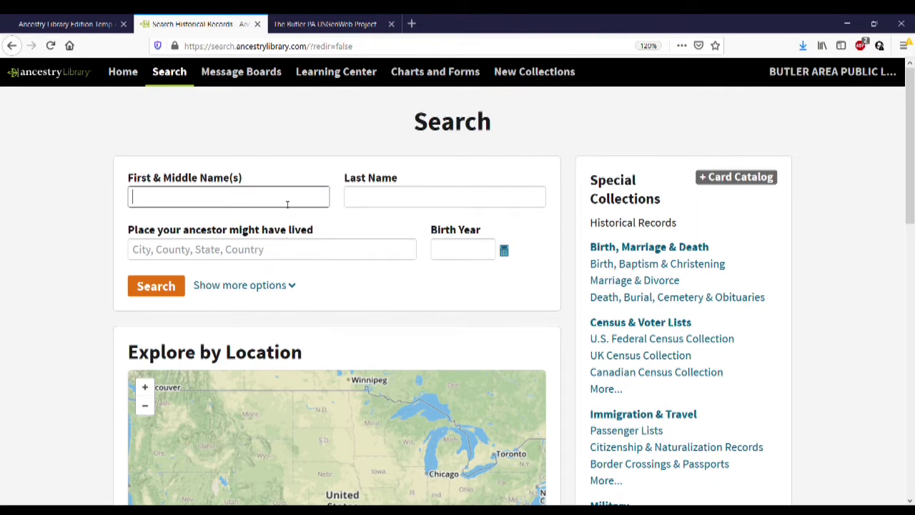
type("peter")
key("Tab")
type("ken")
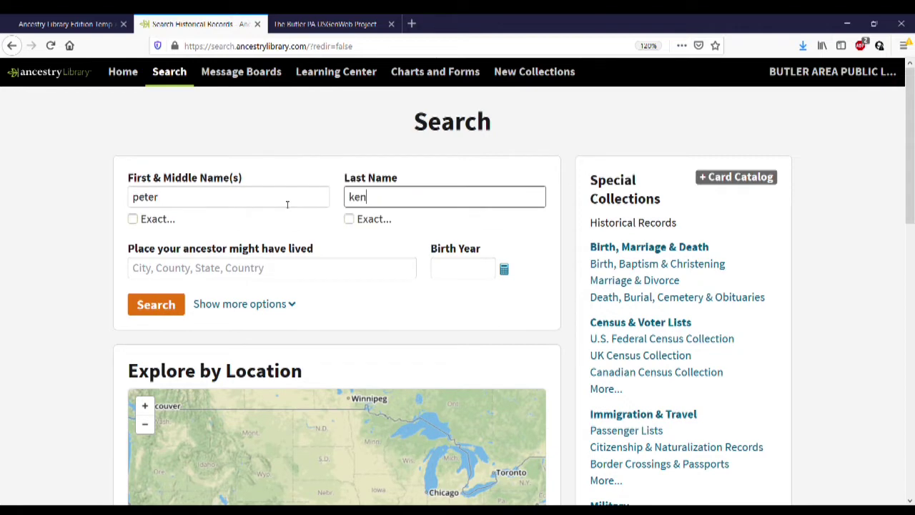
type("nedy")
left_click(321, 269)
type("butler")
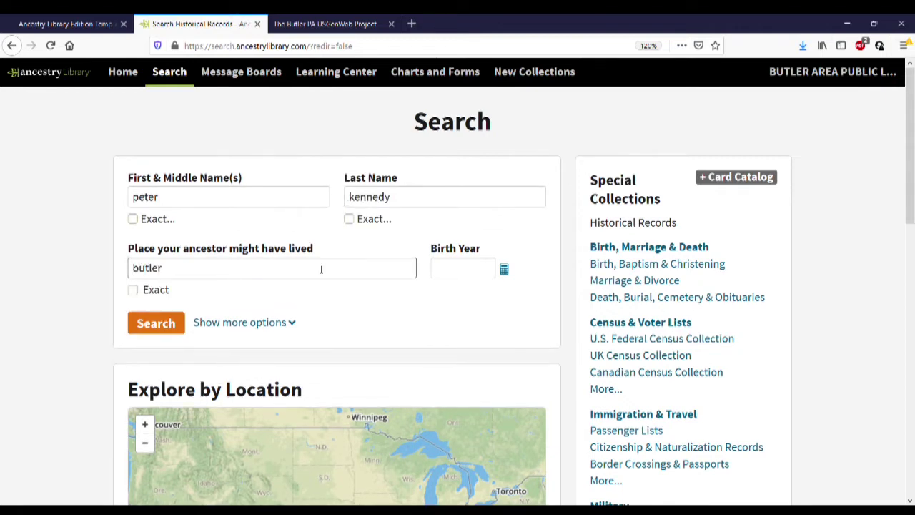
type(" county,")
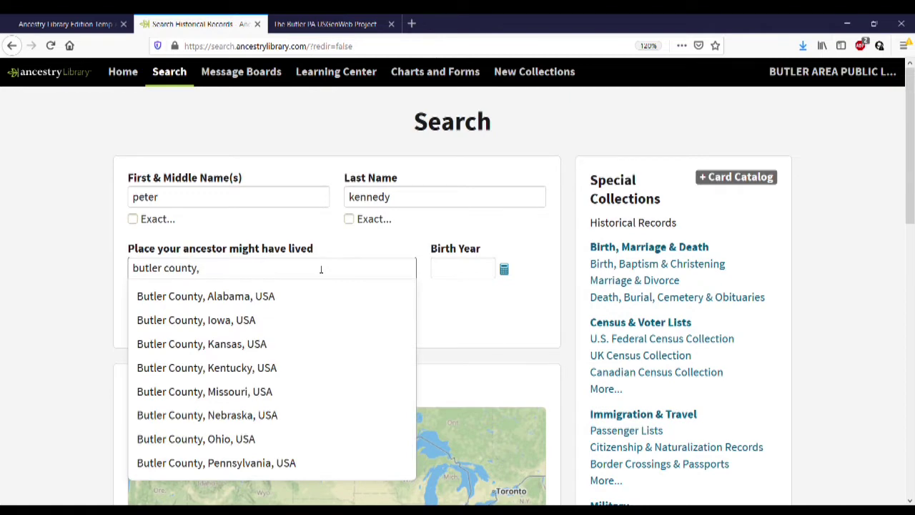
left_click(286, 464)
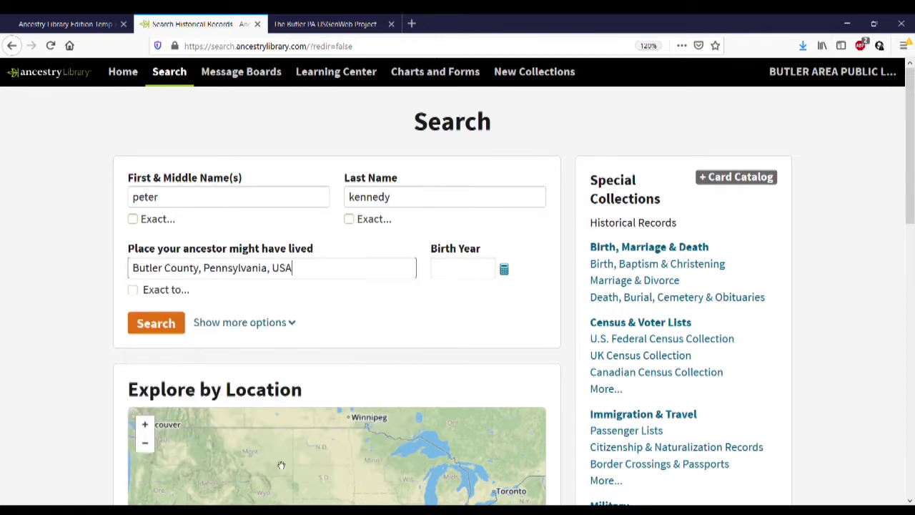
left_click(484, 269)
type("182")
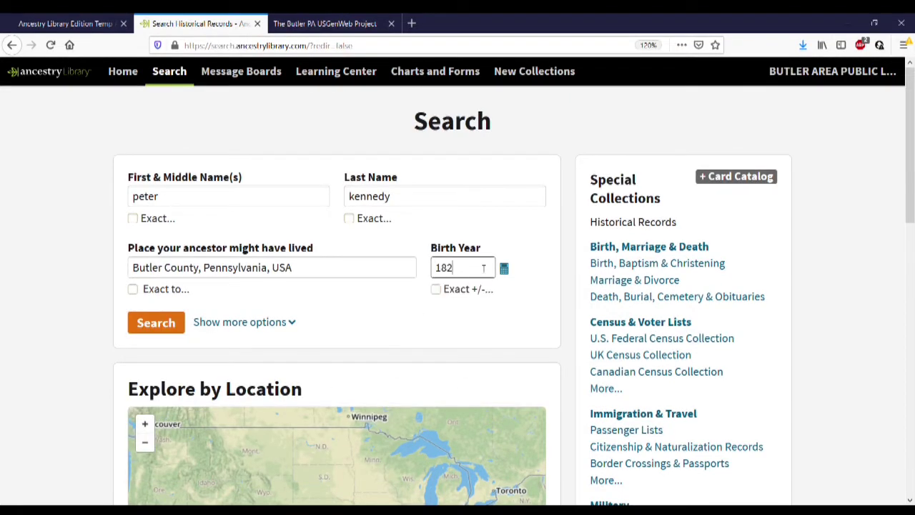
type("6")
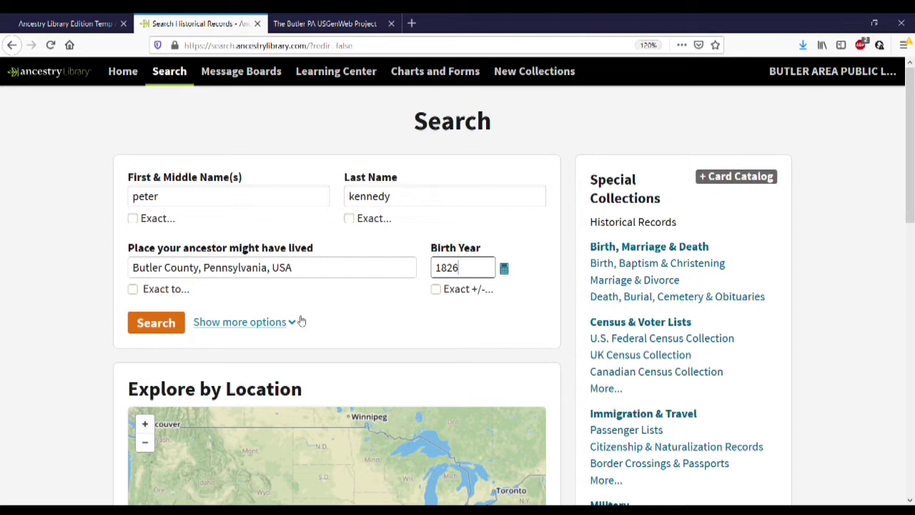
Toggle the advanced options off and on, leaving Birth 1826, Butler County event fields showing
left_click(300, 321)
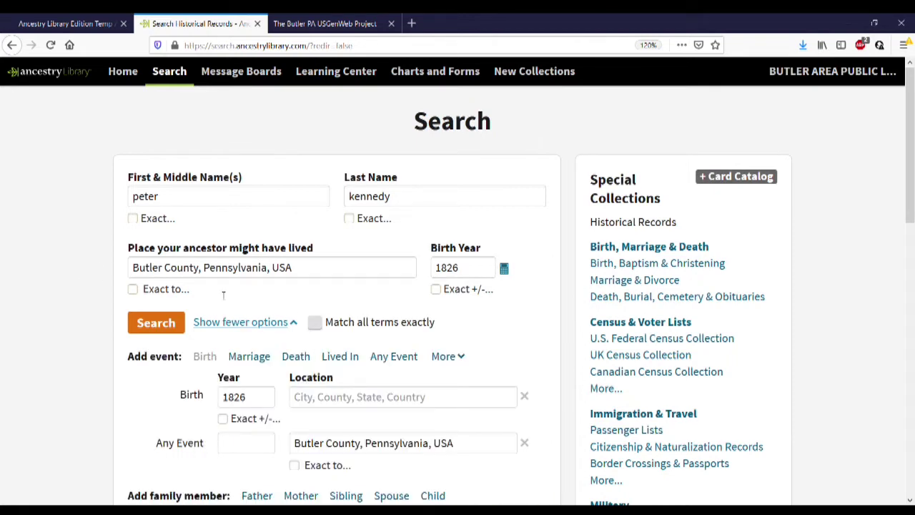
left_click(261, 322)
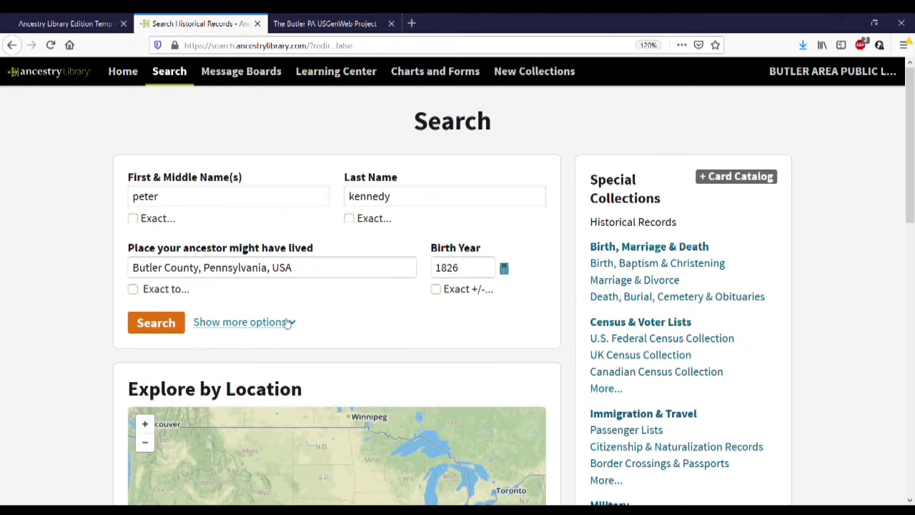
left_click(292, 327)
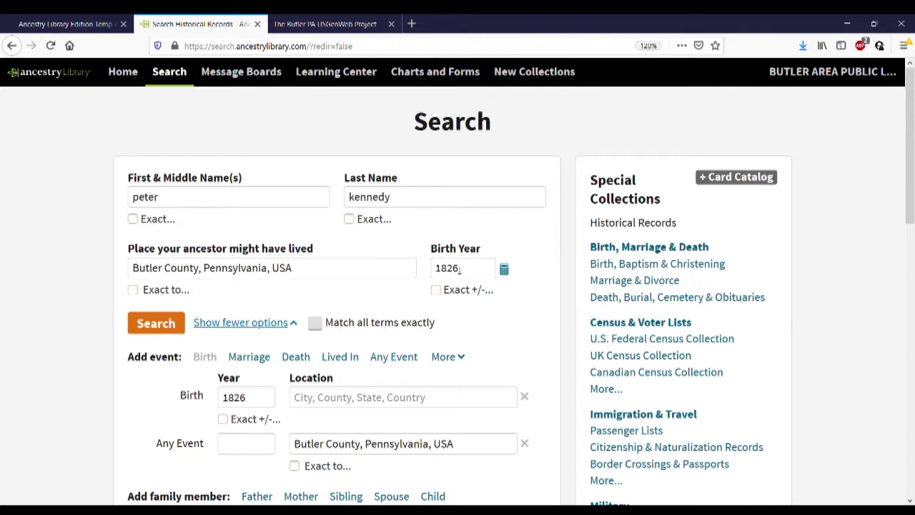
Run the Peter Kennedy search and review the 100,265 results headed by the 1870 census
left_click(165, 324)
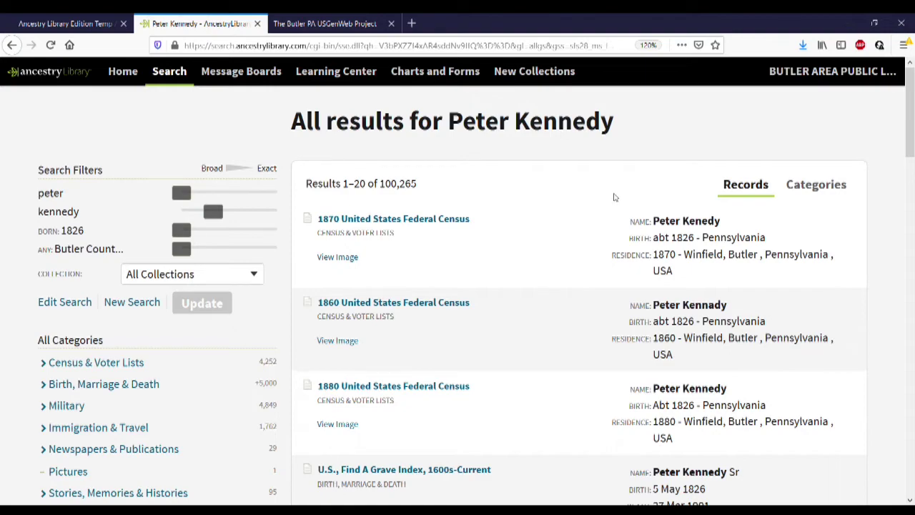
scroll(546, 214, "down", 2)
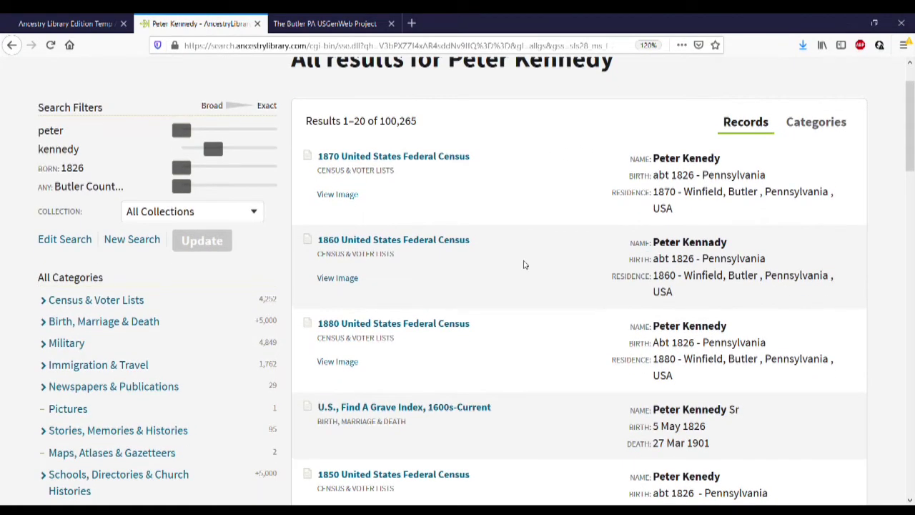
scroll(523, 265, "down", 2)
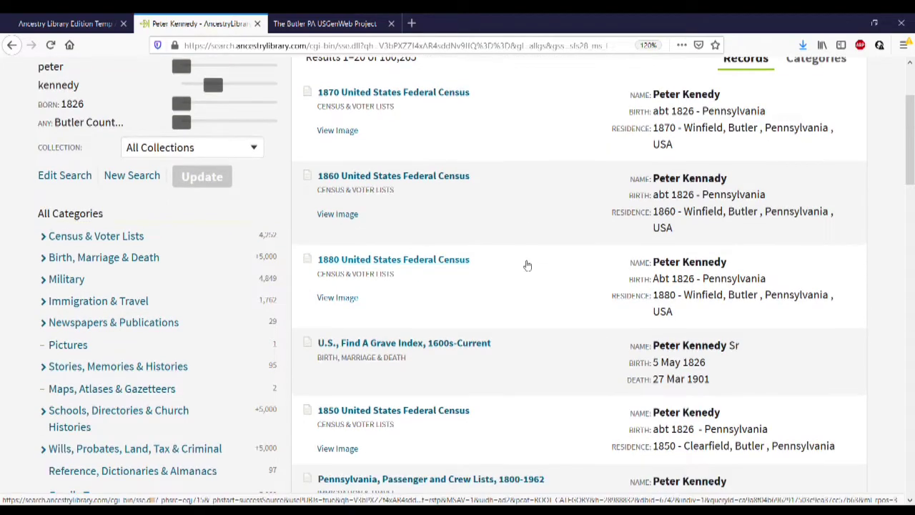
scroll(527, 263, "down", 2)
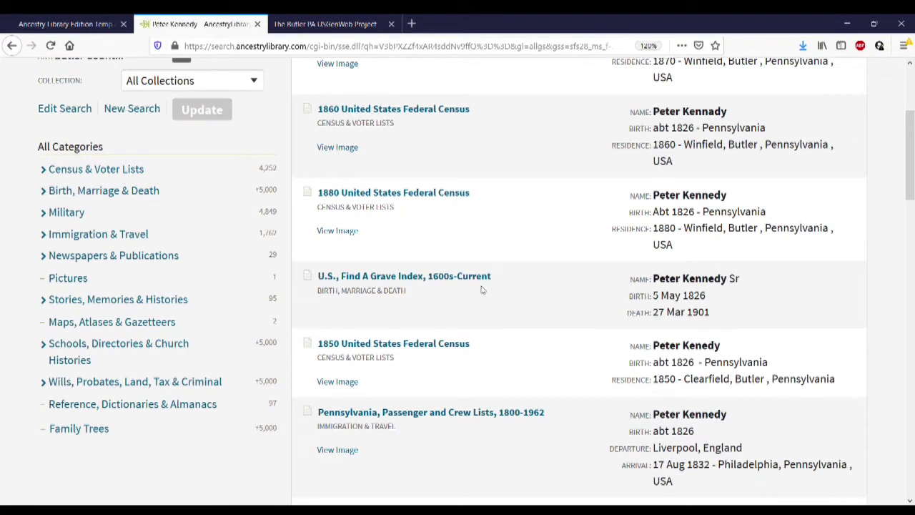
mouse_move(485, 289)
mouse_move(522, 347)
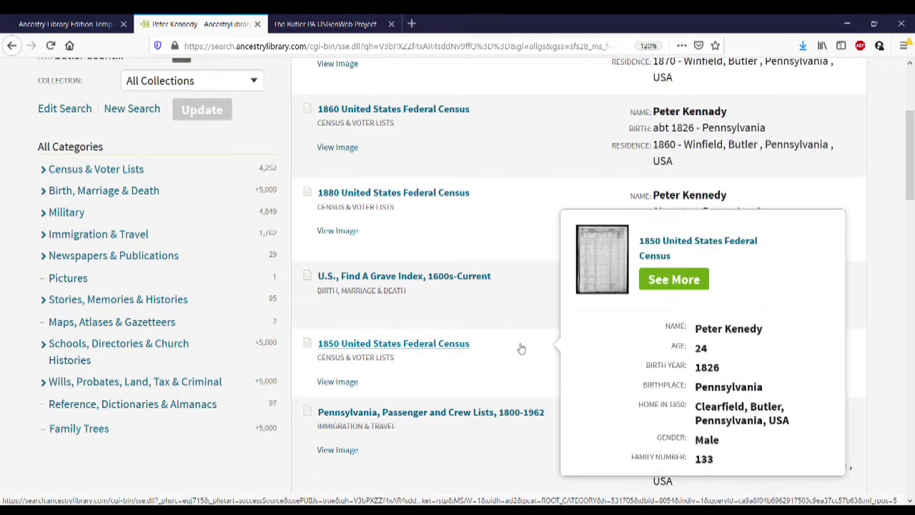
scroll(535, 302, "up", 3)
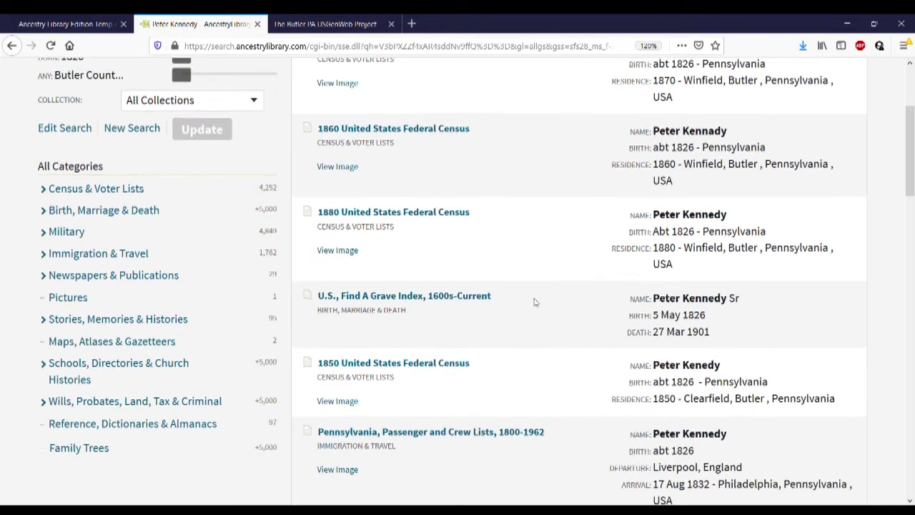
scroll(535, 302, "up", 2)
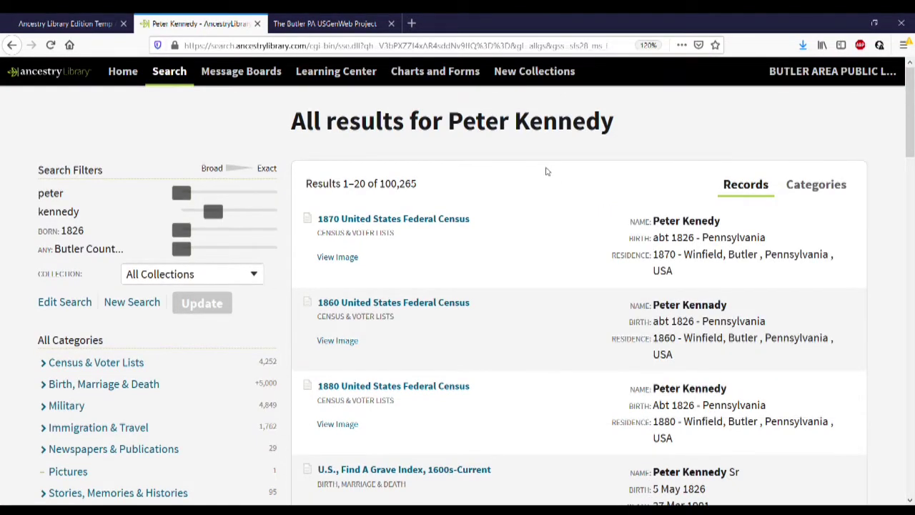
mouse_move(411, 220)
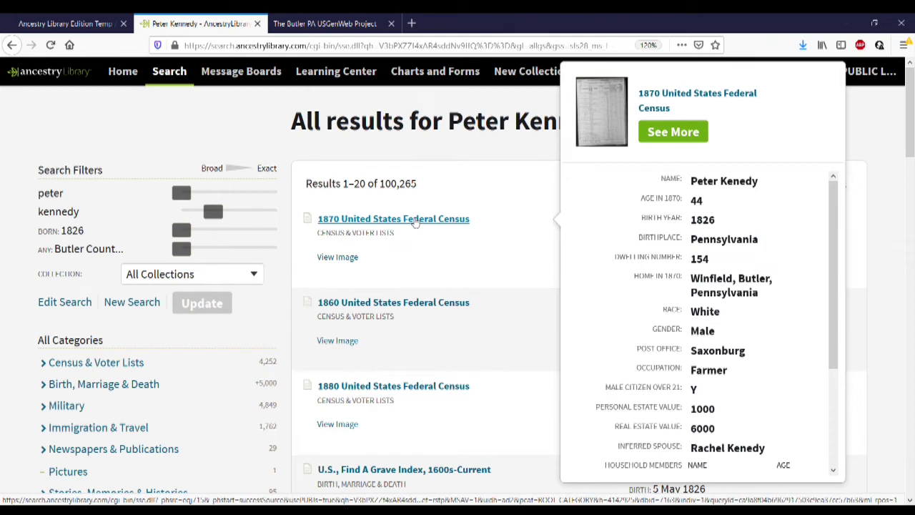
Open the ancestor's 1870 census record and review it: age 44, born about 1826, farmer in Winfield, Butler
left_click(415, 221)
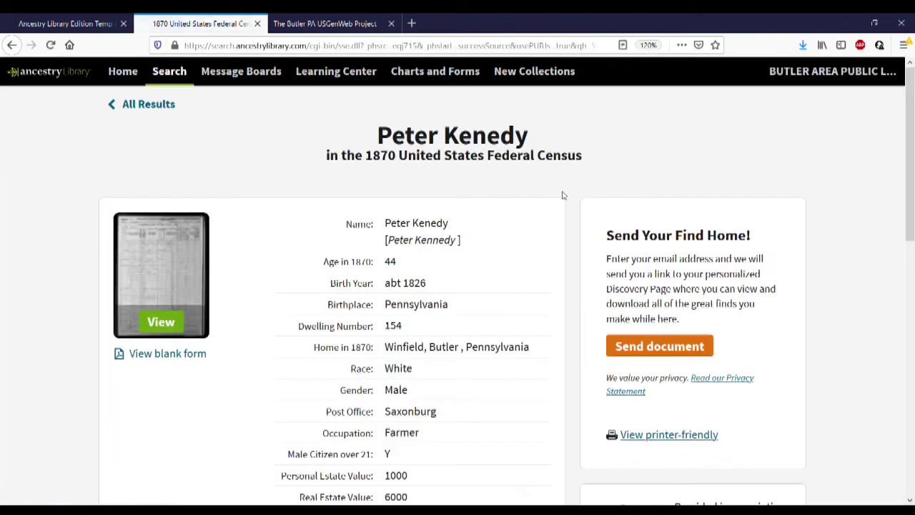
scroll(563, 194, "down", 1)
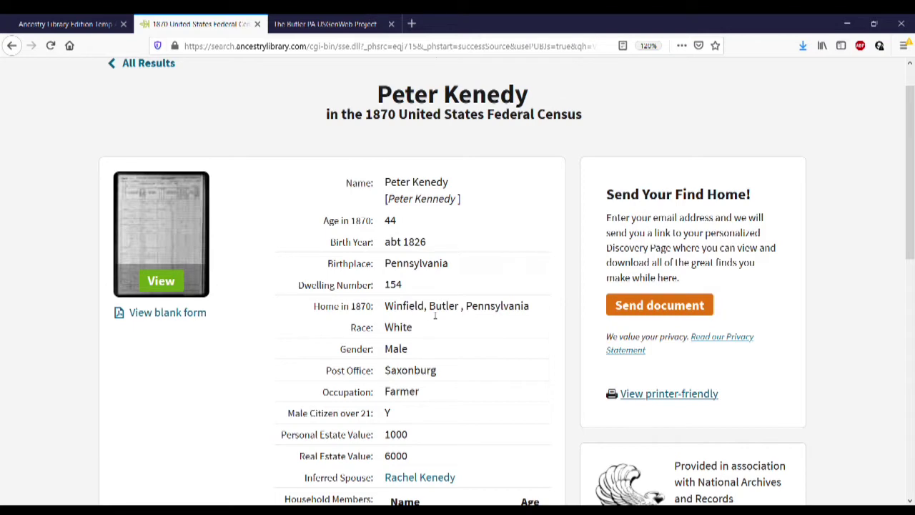
scroll(487, 331, "down", 3)
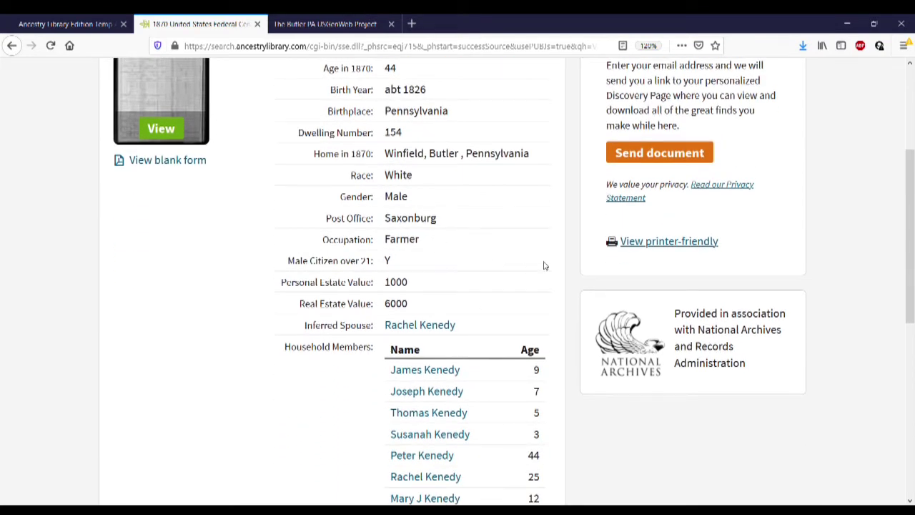
scroll(551, 263, "down", 2)
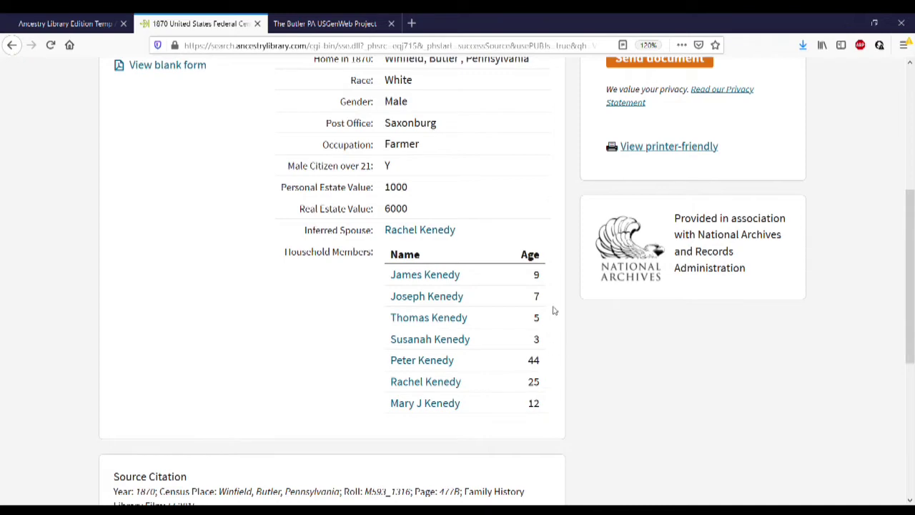
scroll(566, 299, "up", 5)
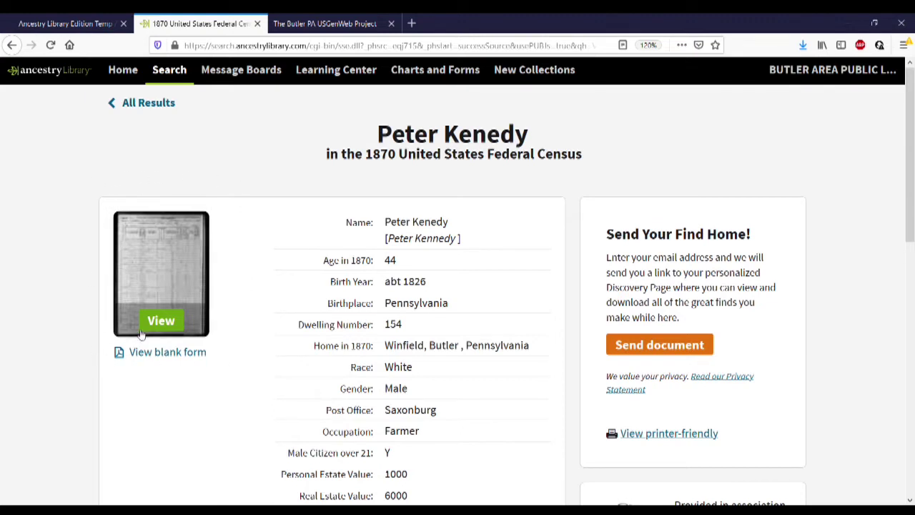
Bring up the original handwritten 1870 census page image and scroll through it
left_click(163, 323)
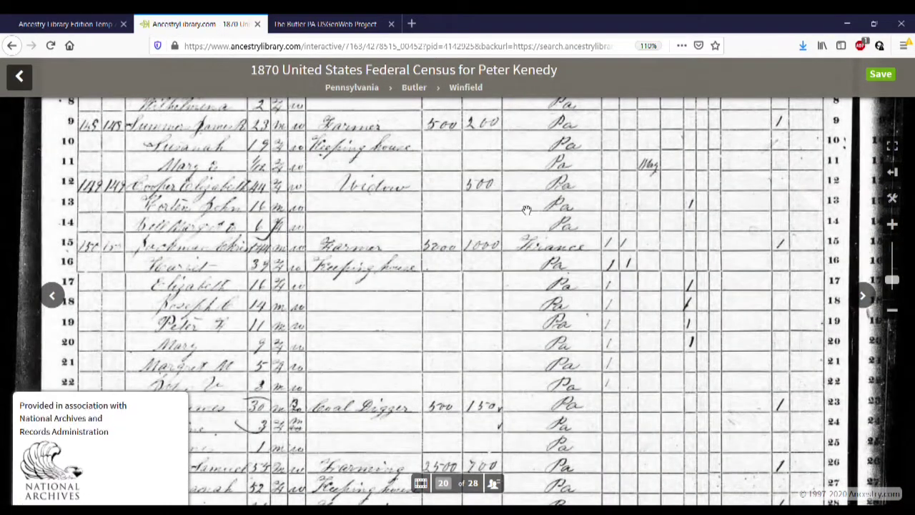
scroll(597, 210, "up", 5)
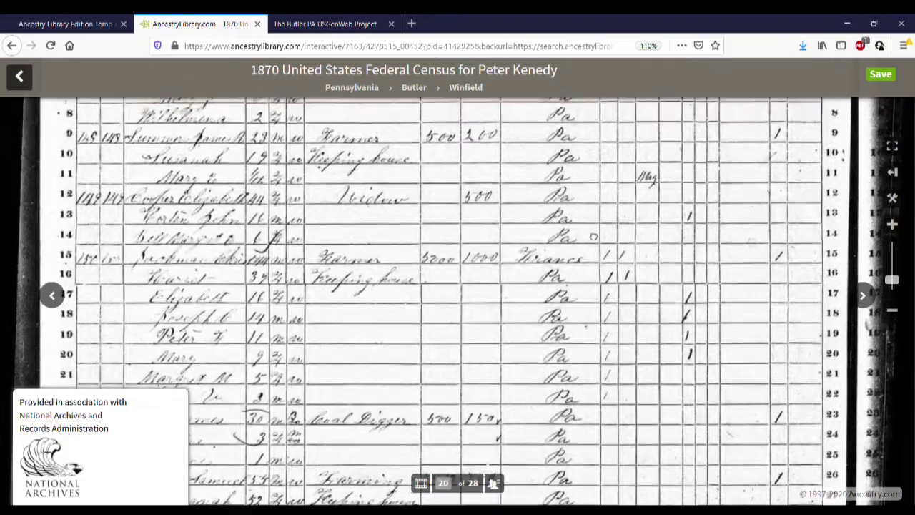
scroll(600, 332, "up", 5)
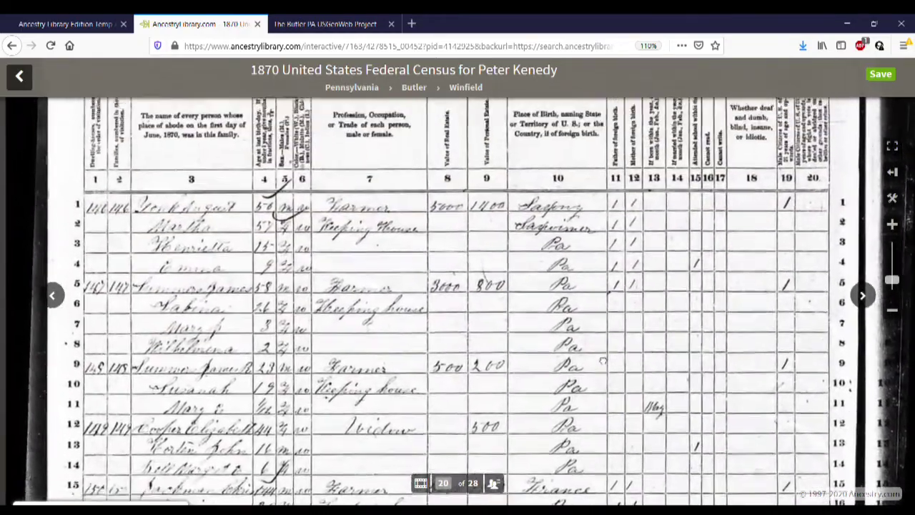
scroll(600, 425, "up", 1)
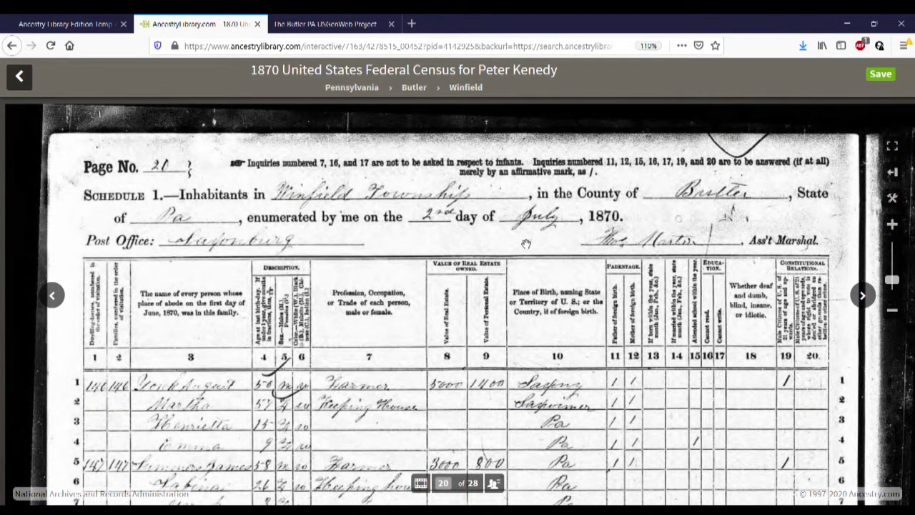
scroll(637, 235, "down", 10)
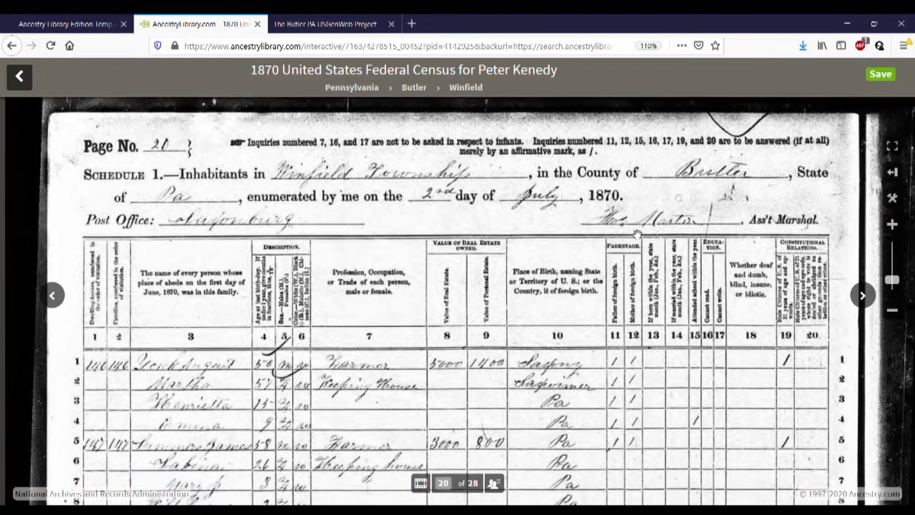
scroll(637, 235, "down", 6)
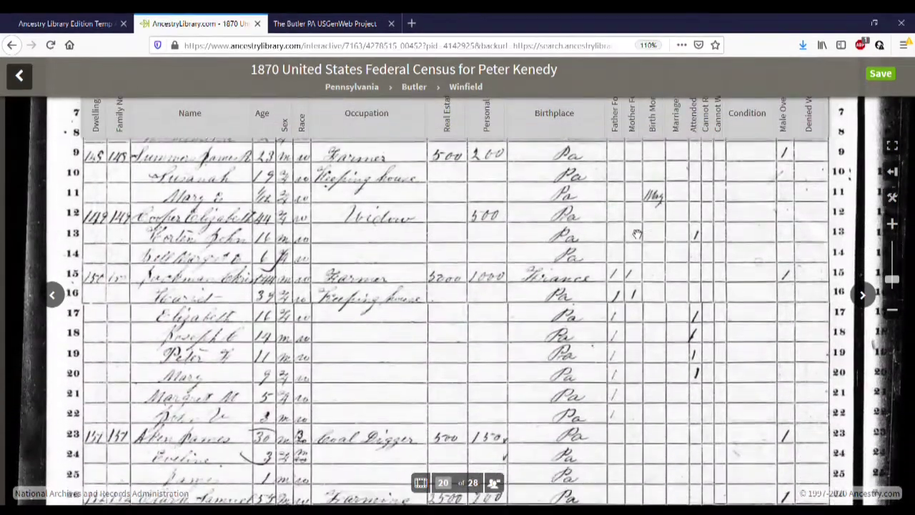
scroll(637, 234, "down", 6)
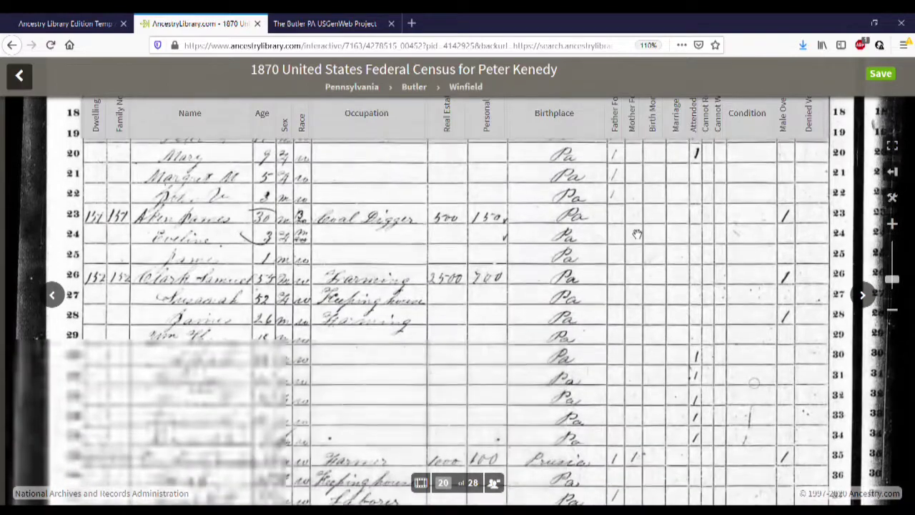
scroll(604, 267, "down", 4)
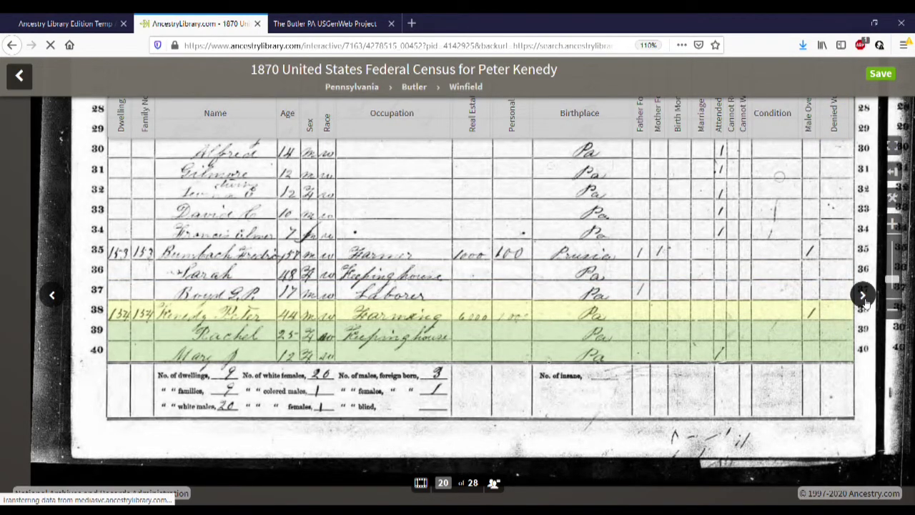
Advance to census image 21 of 28 and pan back to its top rows
left_click(863, 296)
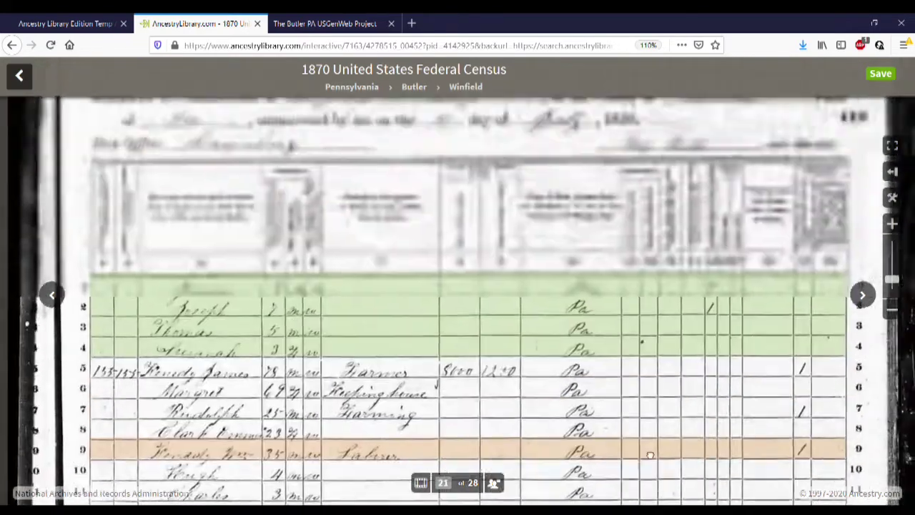
left_click_drag(651, 455, 651, 482)
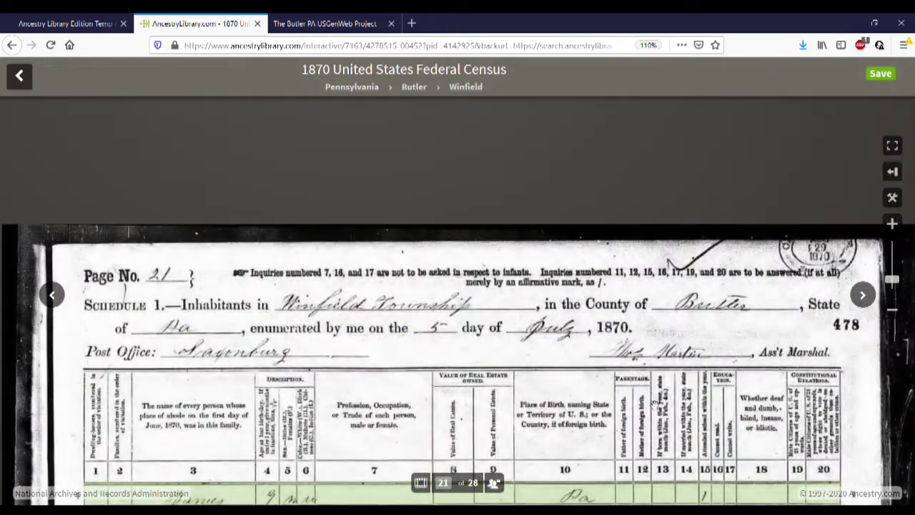
left_click_drag(654, 391, 665, 235)
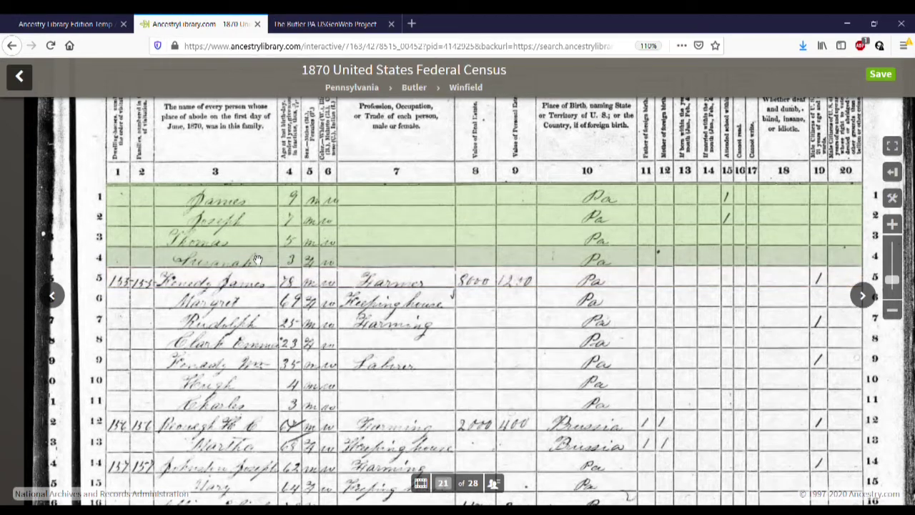
mouse_move(257, 259)
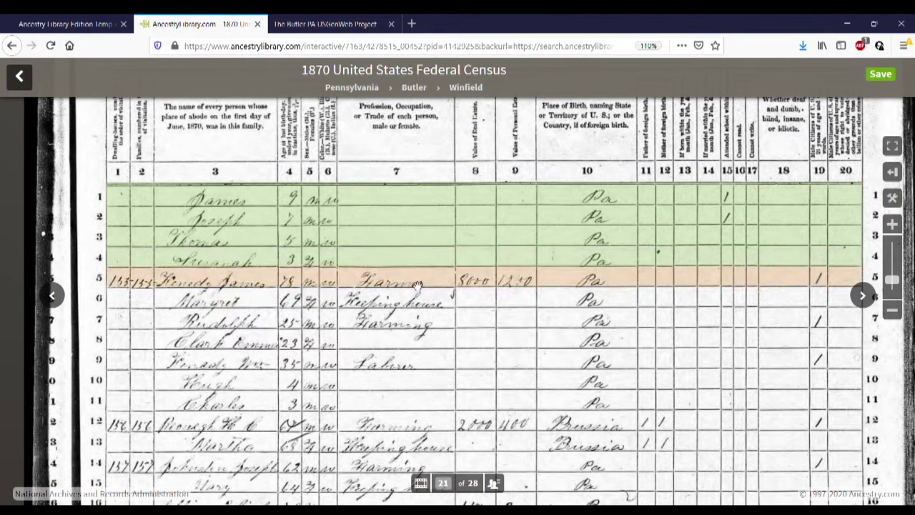
mouse_move(551, 243)
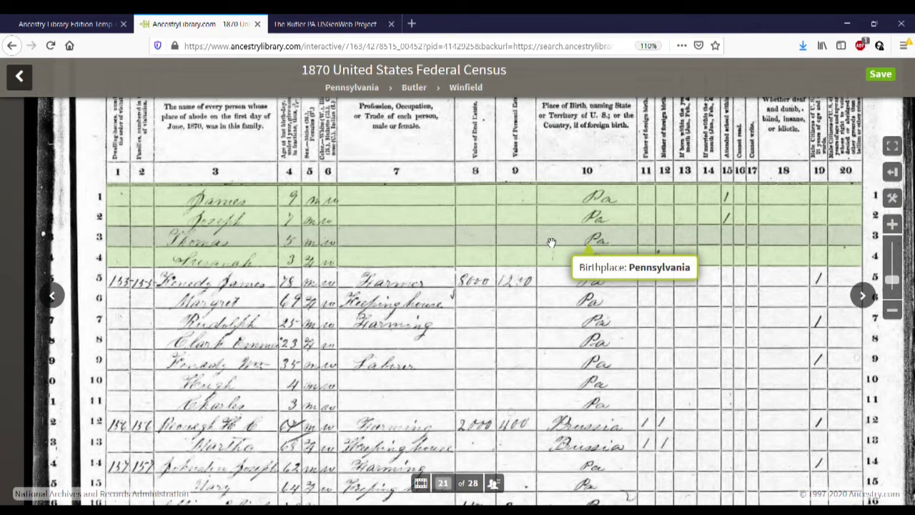
Email the census image home via Save > Send image home, entering and confirming the user's e-mail address
left_click(893, 77)
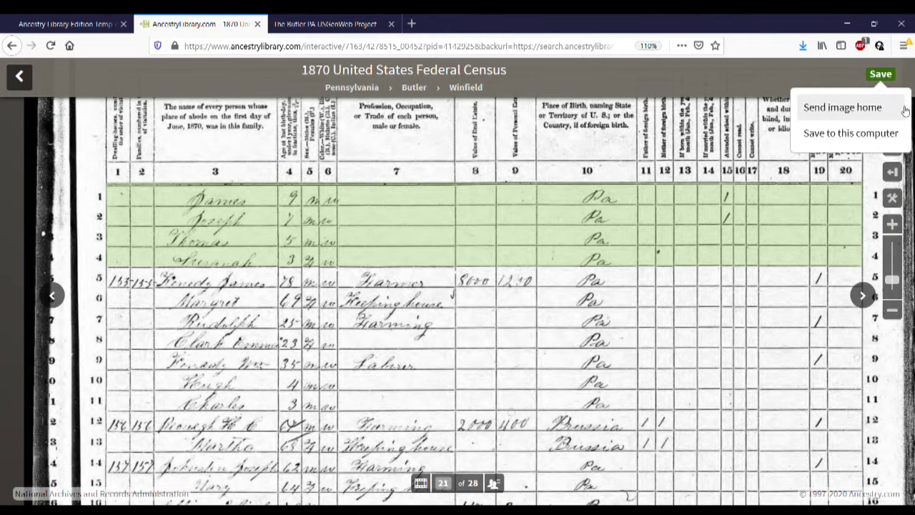
left_click(906, 111)
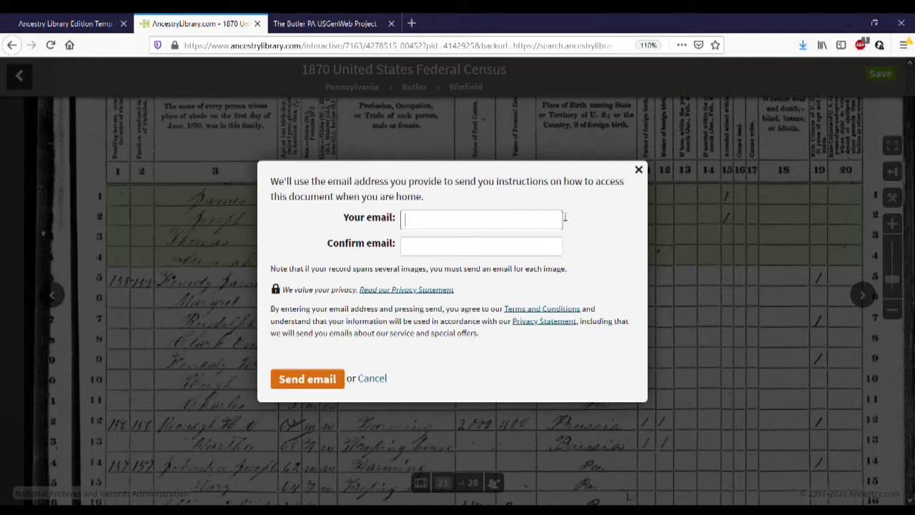
key("Tab")
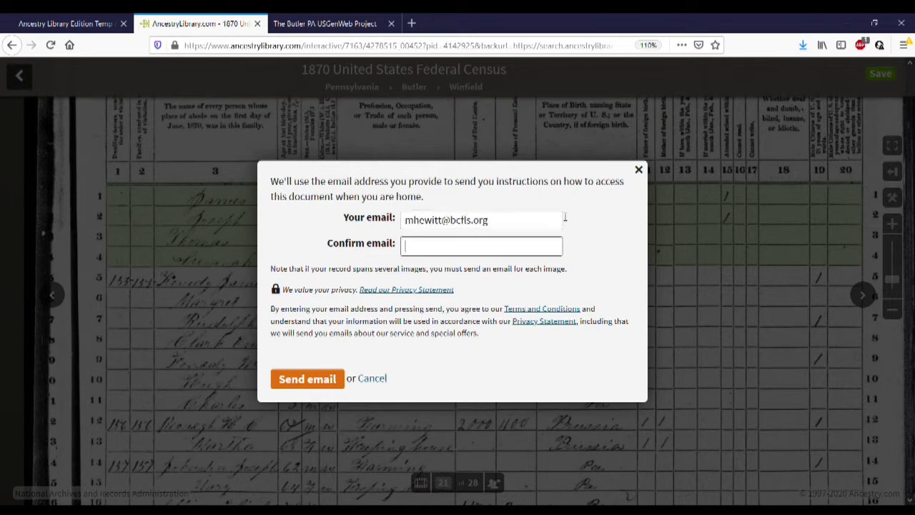
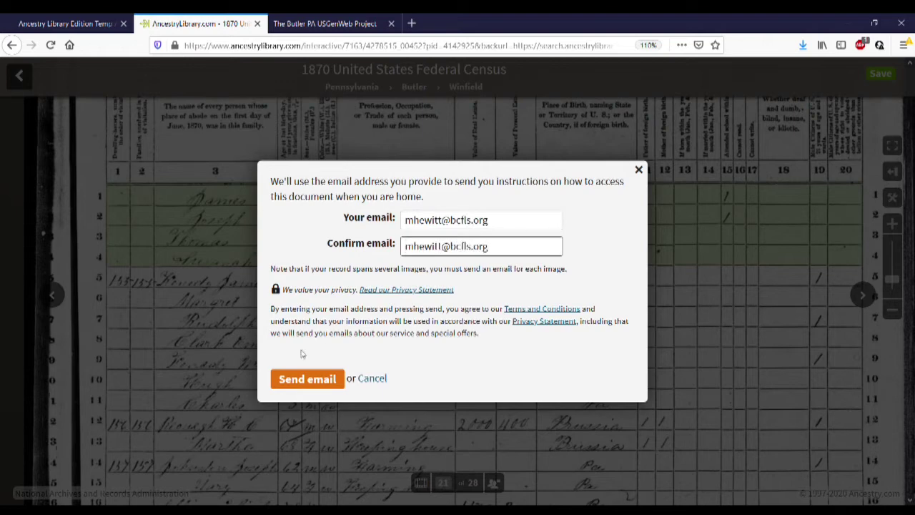
left_click(286, 378)
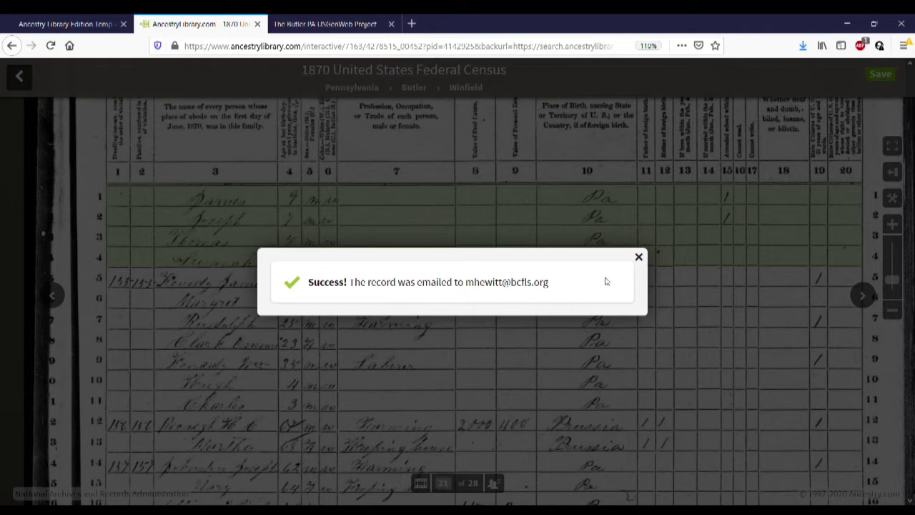
left_click(638, 258)
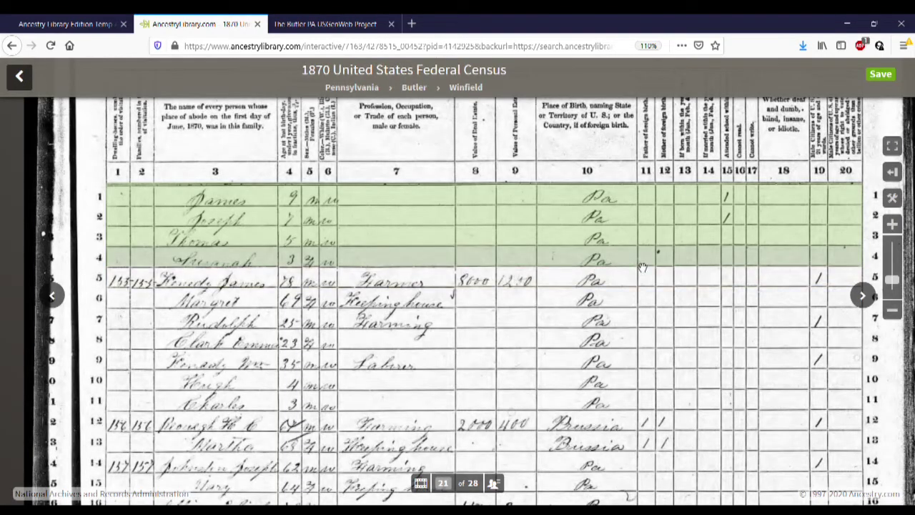
Save the 1870 census page image to this computer
left_click(887, 75)
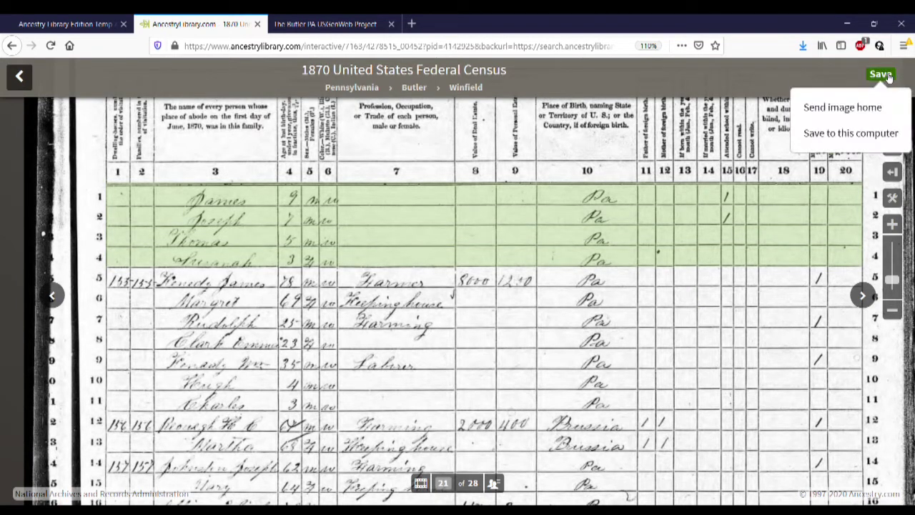
left_click(843, 134)
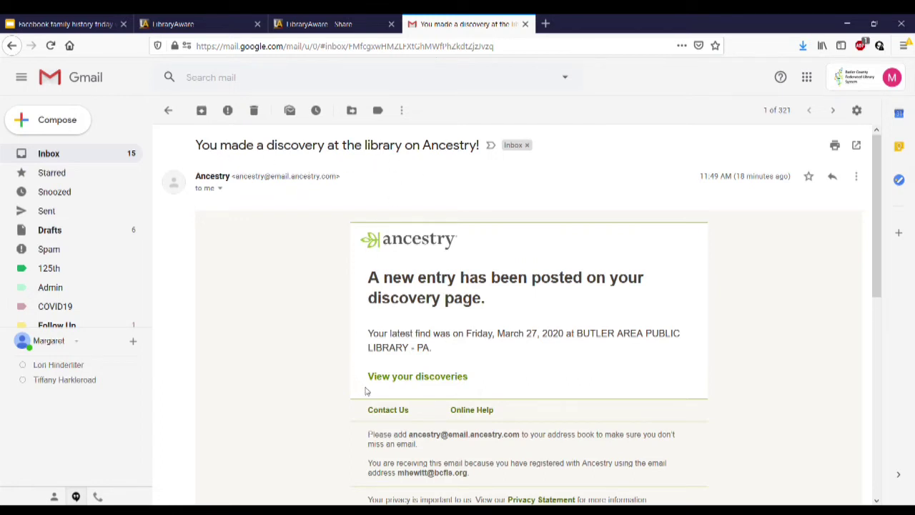
Follow the 'View your discoveries' link in the Ancestry email
left_click(432, 384)
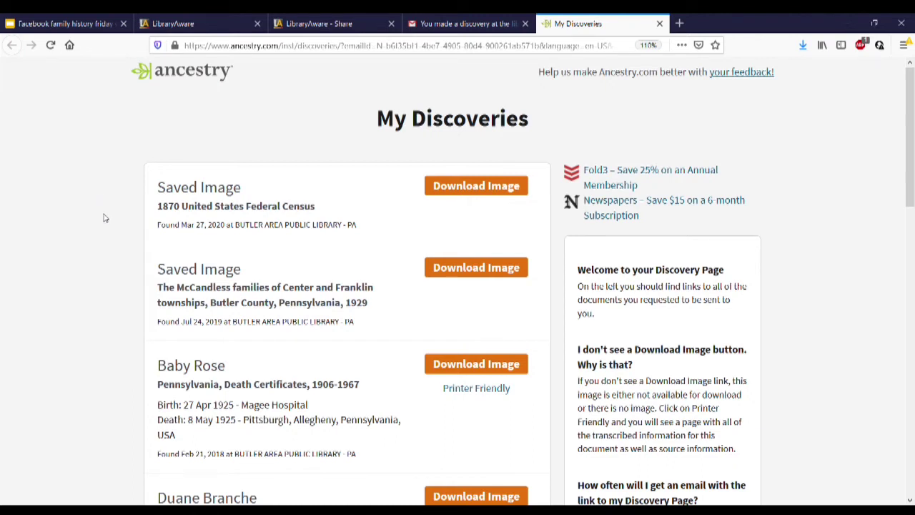
Look over My Discoveries and download the saved 1870 United States Federal Census image
scroll(103, 219, "down", 8)
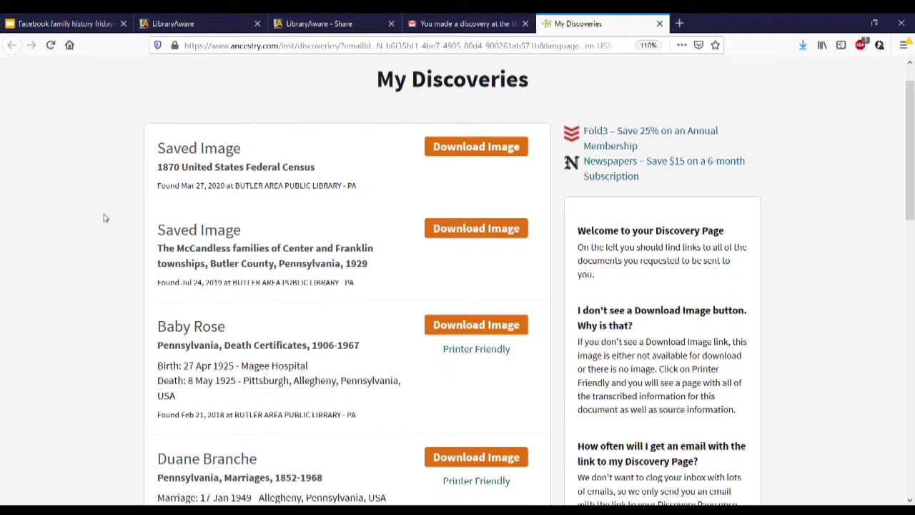
scroll(104, 218, "down", 3)
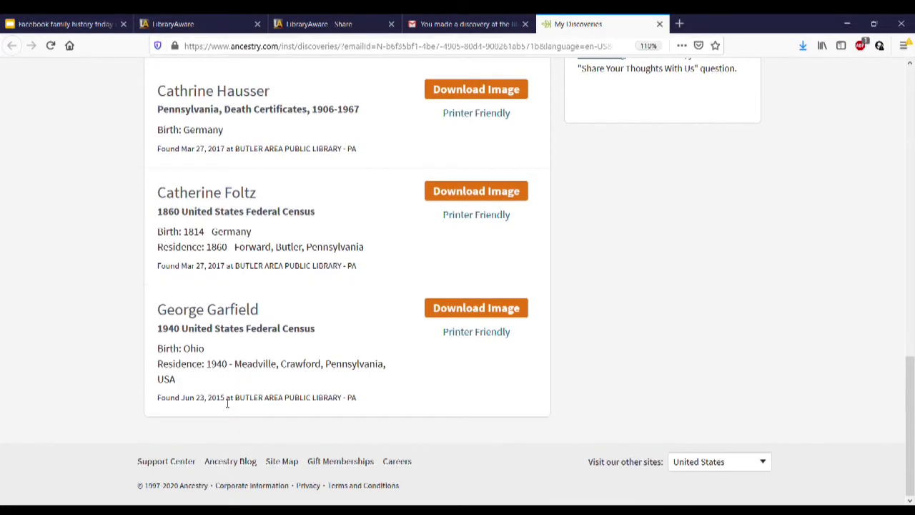
scroll(228, 403, "up", 15)
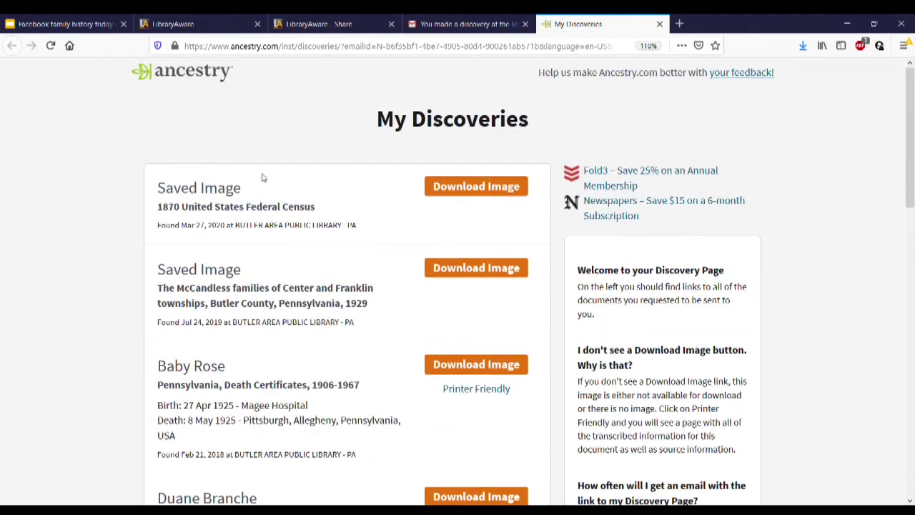
left_click(497, 188)
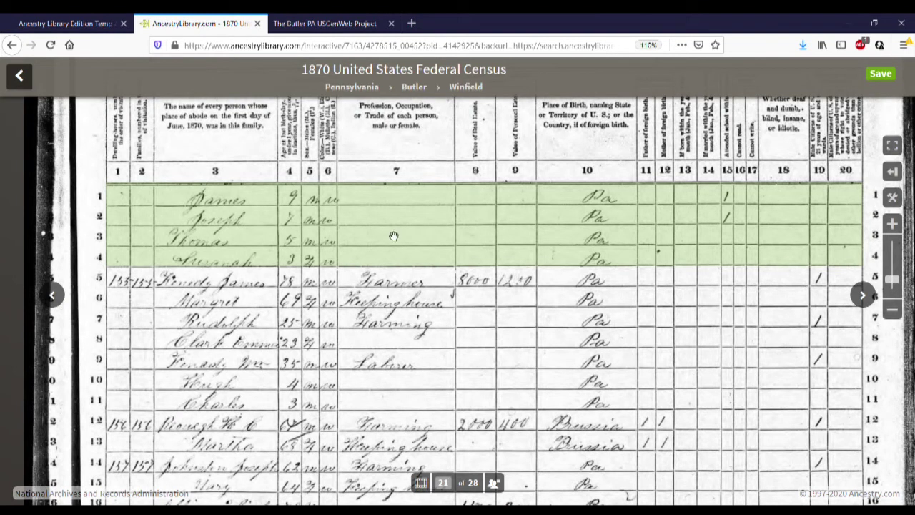
Go back to the search results and open the 'U.S., Find A Grave Index, 1600s-Current' record
left_click(12, 45)
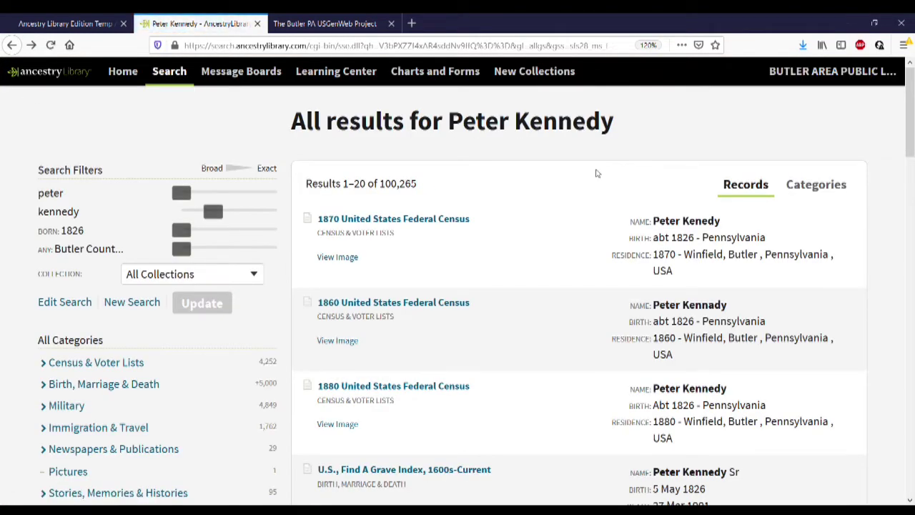
scroll(597, 173, "down", 3)
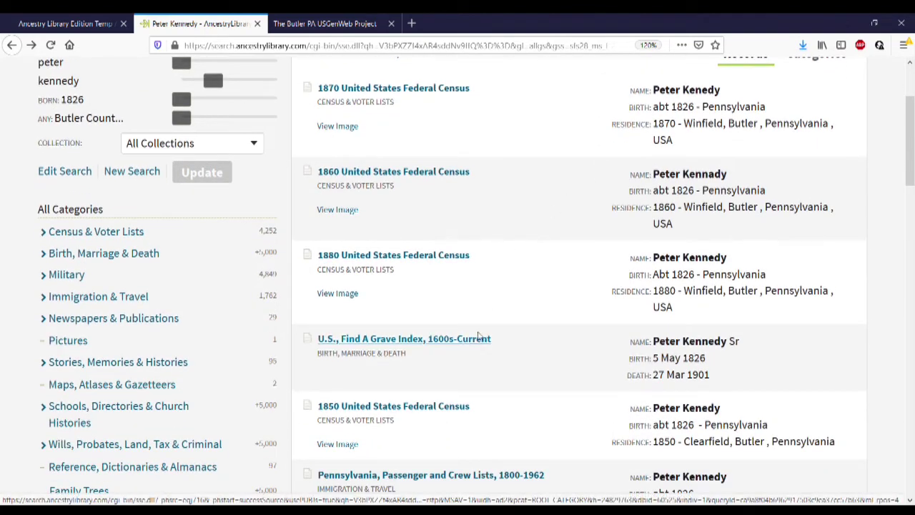
mouse_move(479, 337)
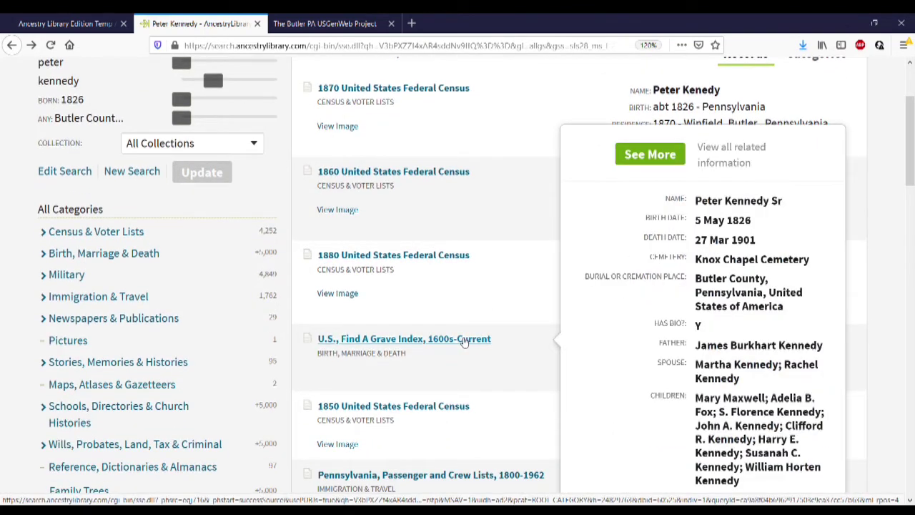
left_click(464, 341)
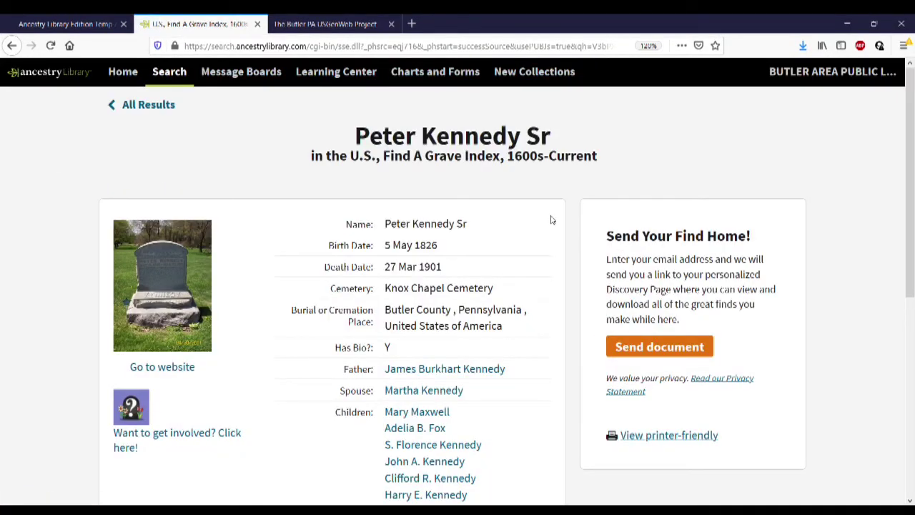
Open the ancestor's Find A Grave memorial (Knox Chapel Cemetery) in a new tab via 'Go to website'
scroll(550, 219, "down", 1)
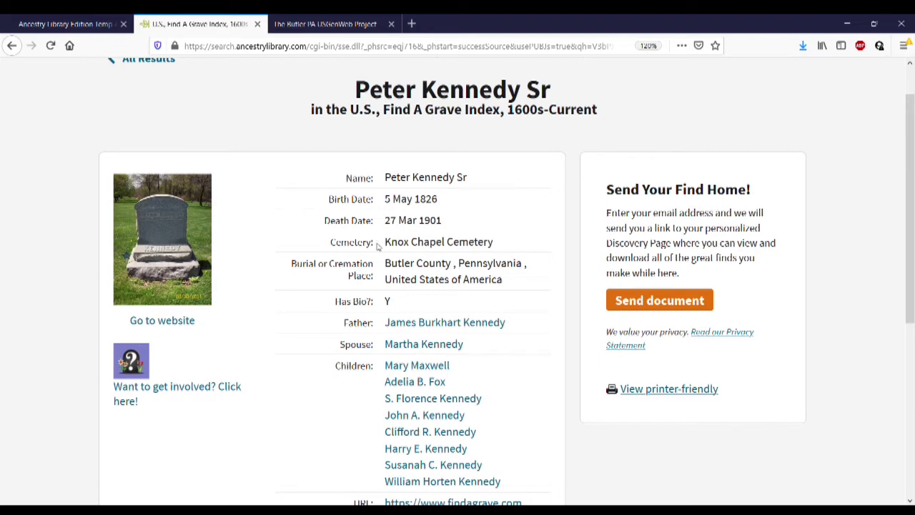
scroll(500, 248, "down", 1)
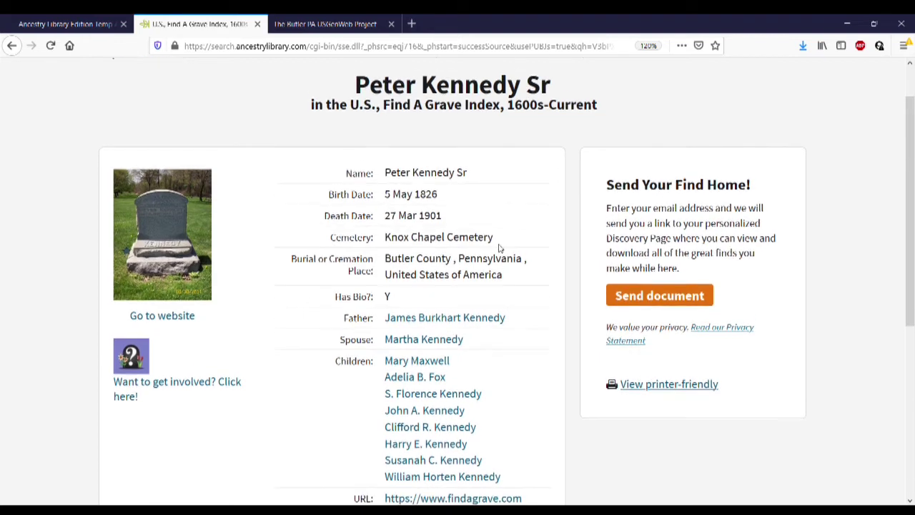
scroll(500, 248, "down", 2)
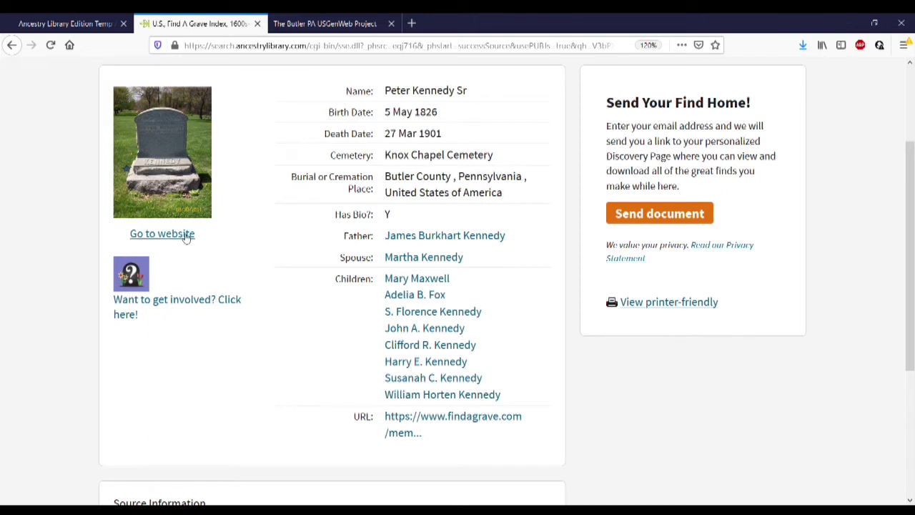
left_click(185, 235)
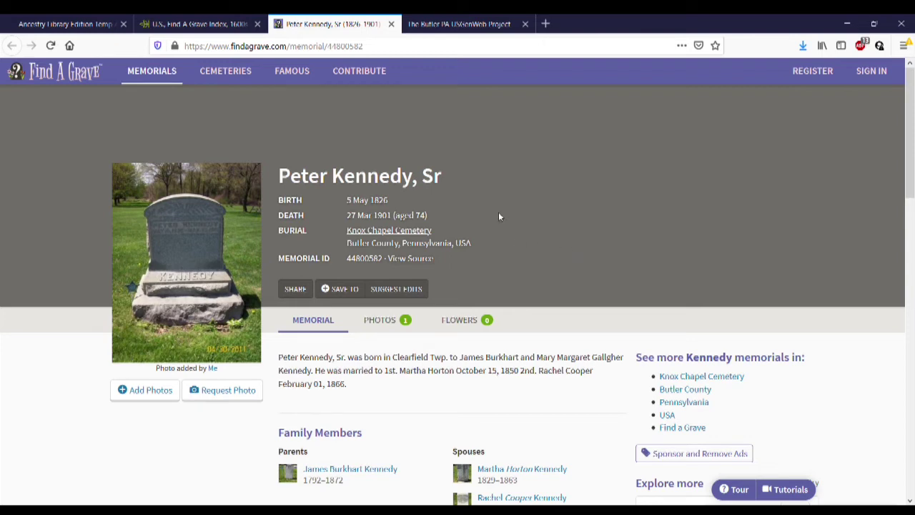
left_click(426, 236)
key("Tab")
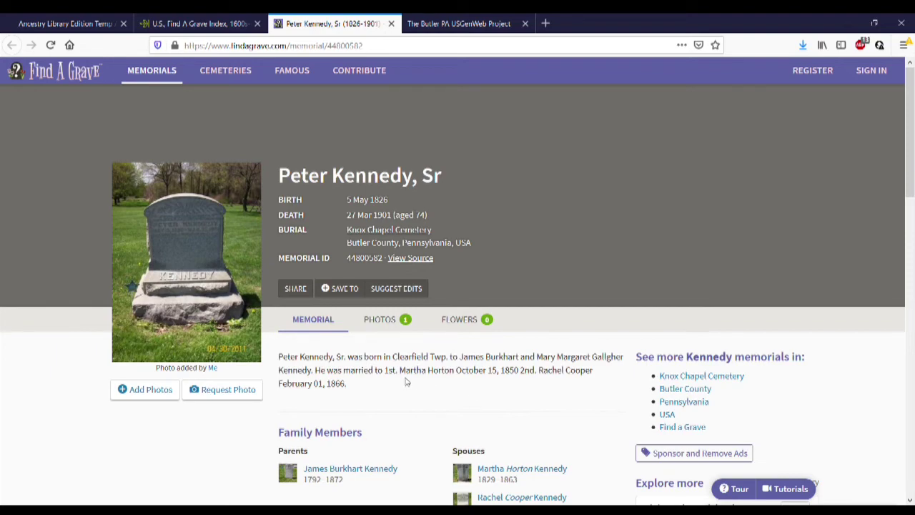
scroll(405, 381, "down", 5)
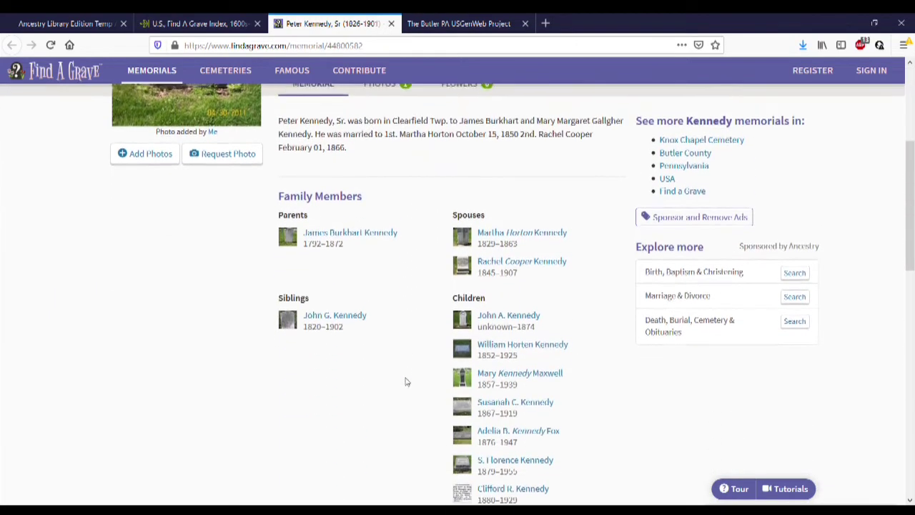
scroll(405, 382, "down", 2)
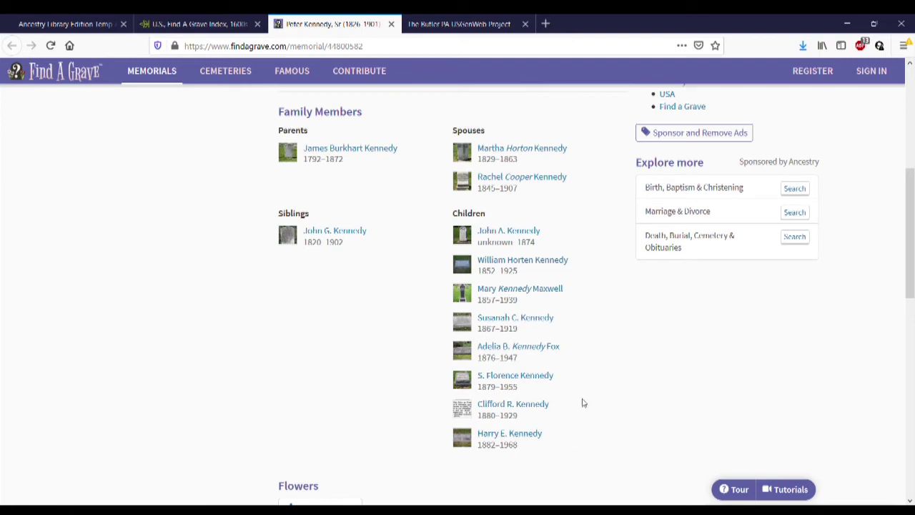
scroll(583, 404, "up", 5)
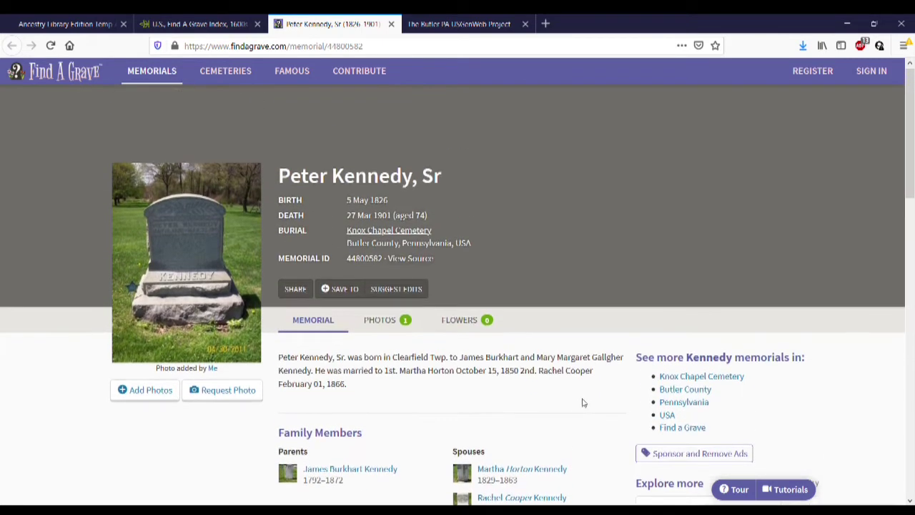